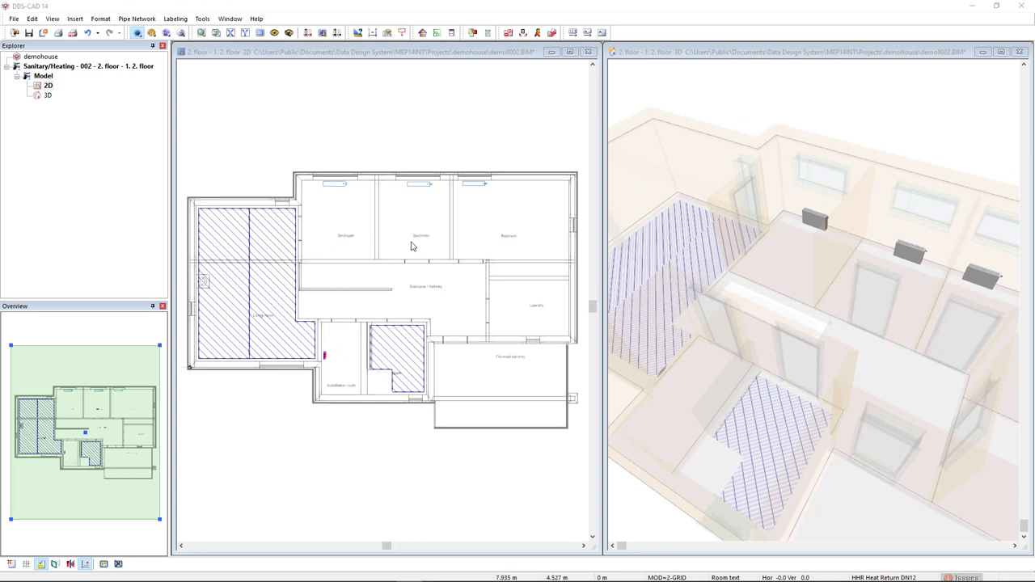
- Start a new pipe at a point in the Installation room on the 2D floor plan
{"action": "left_click", "coordinate": [264, 167]}
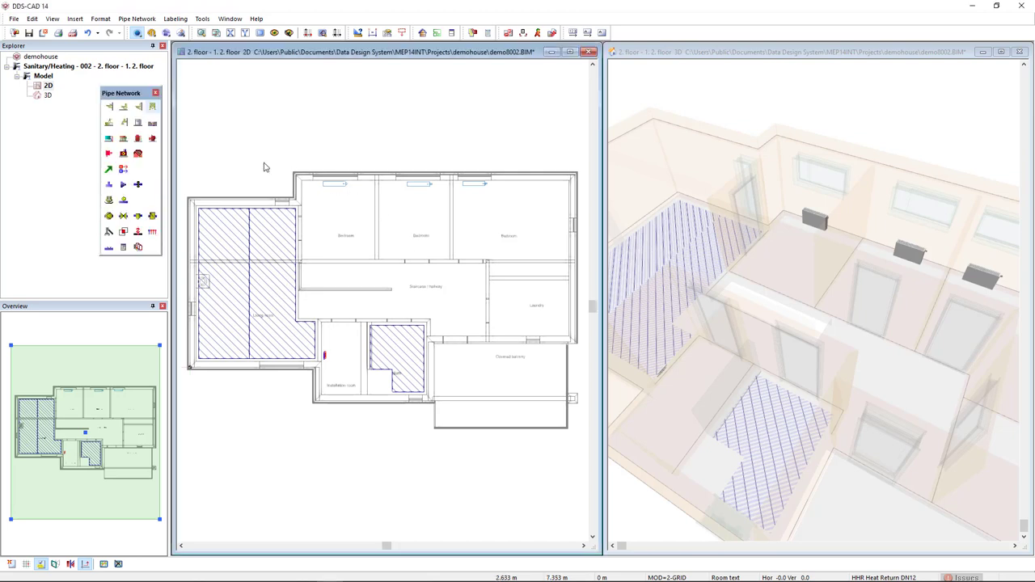
{"action": "left_click", "coordinate": [109, 170]}
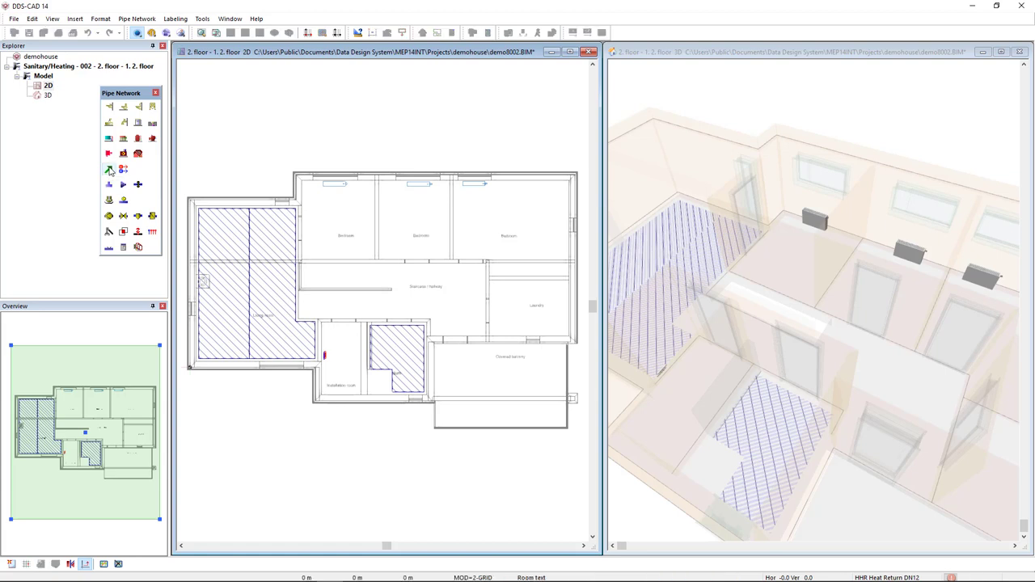
{"action": "scroll", "coordinate": [360, 371], "scroll_direction": "up", "scroll_amount": 6}
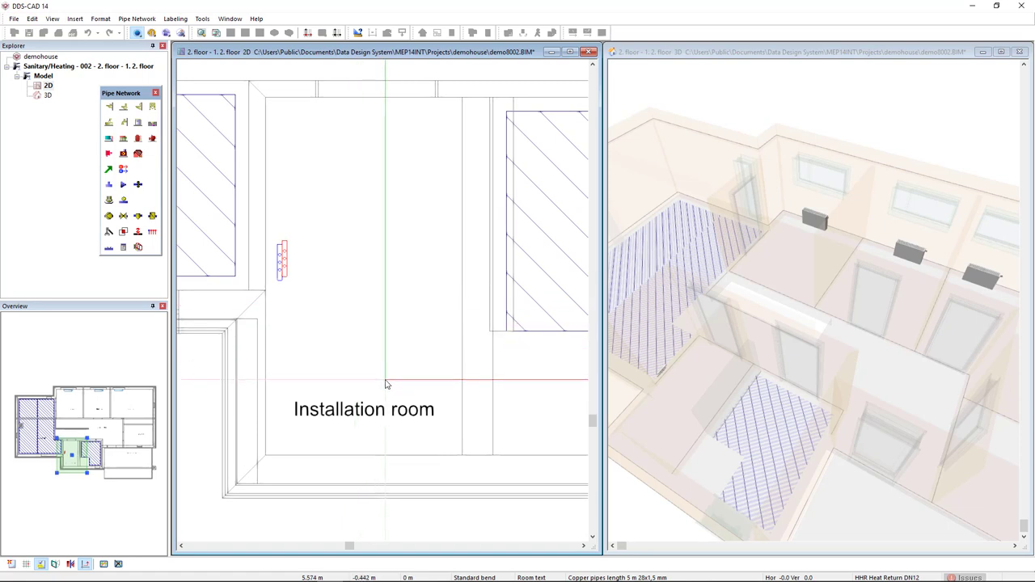
{"action": "left_click", "coordinate": [386, 384]}
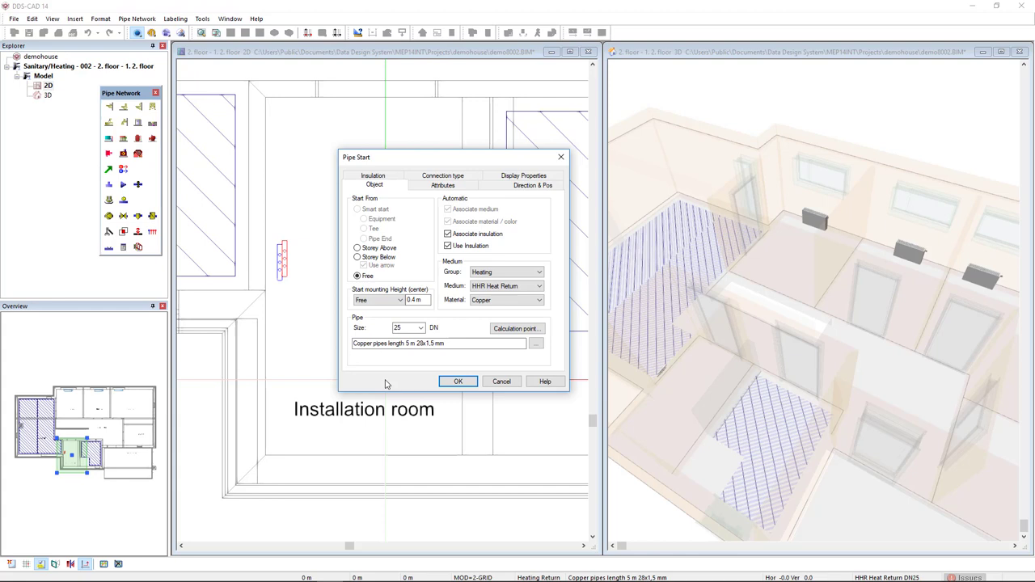
- Set the pipe medium to HHF Heat Supply and the start mounting height to .1 m
{"action": "left_click", "coordinate": [507, 293]}
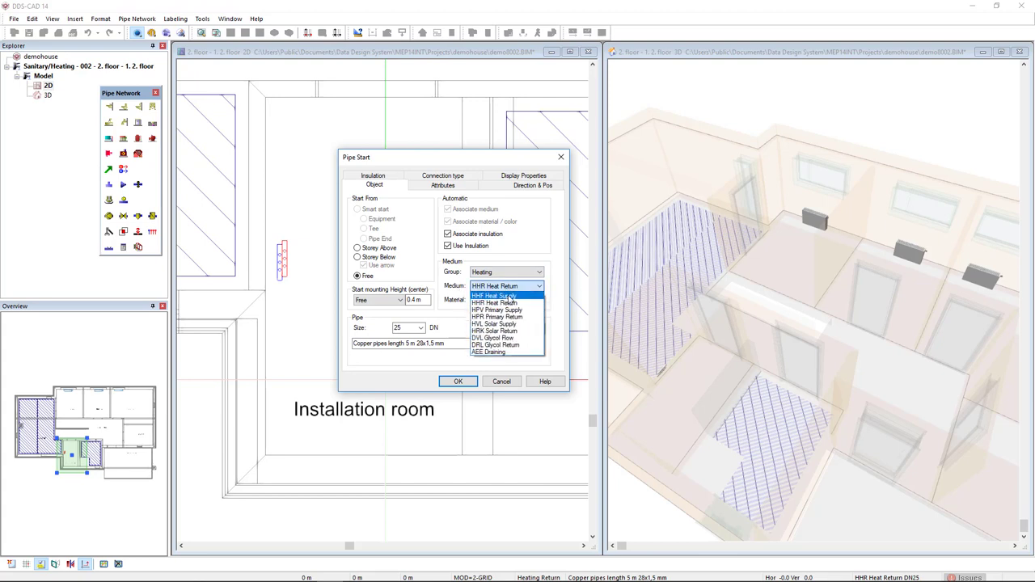
{"action": "left_click", "coordinate": [508, 296]}
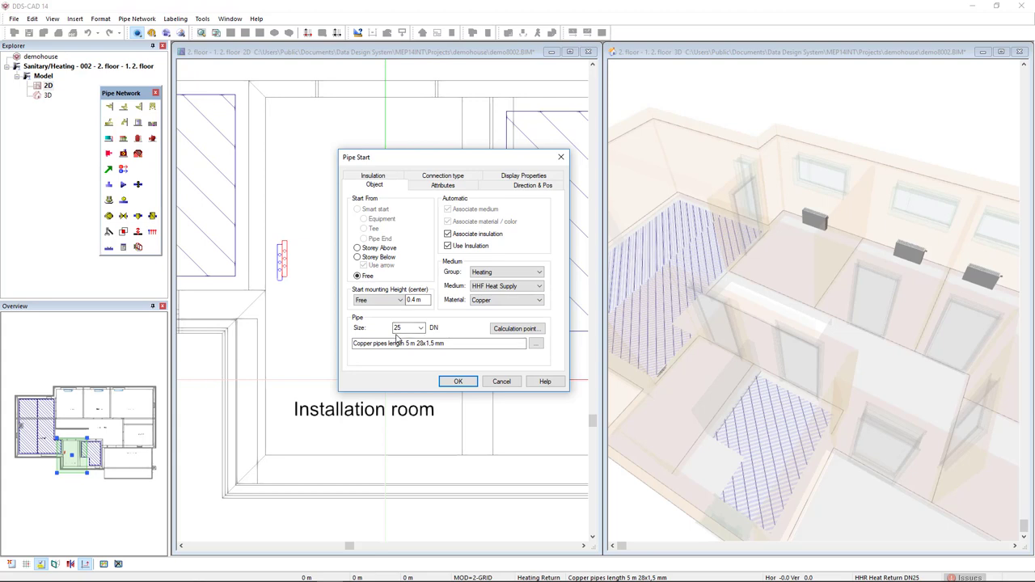
{"action": "left_click", "coordinate": [416, 300]}
{"action": "type", "text": ".1"}
- Route the supply pipe up and then left, adding a vertical drop
{"action": "left_click", "coordinate": [458, 382]}
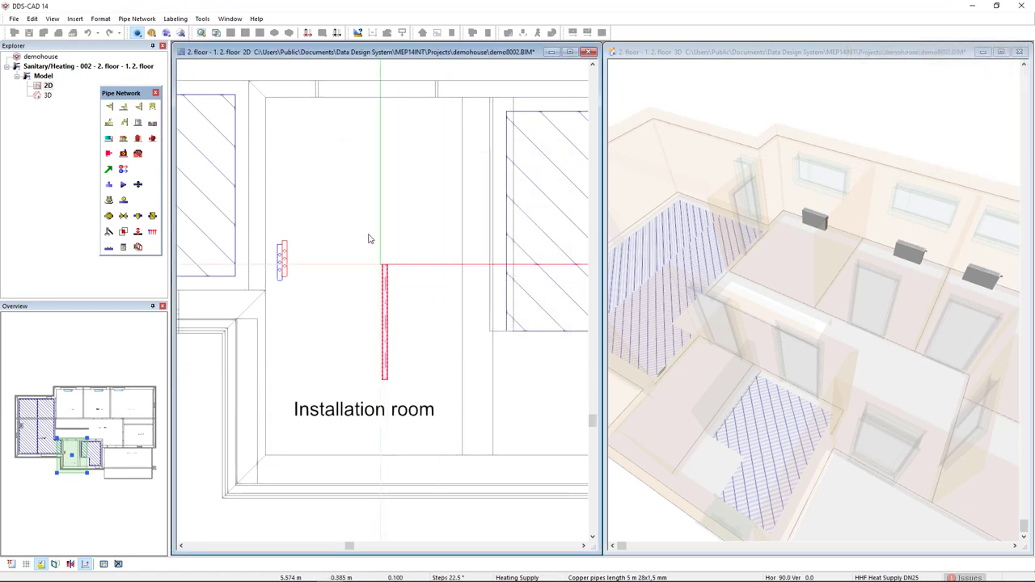
{"action": "left_click", "coordinate": [366, 148]}
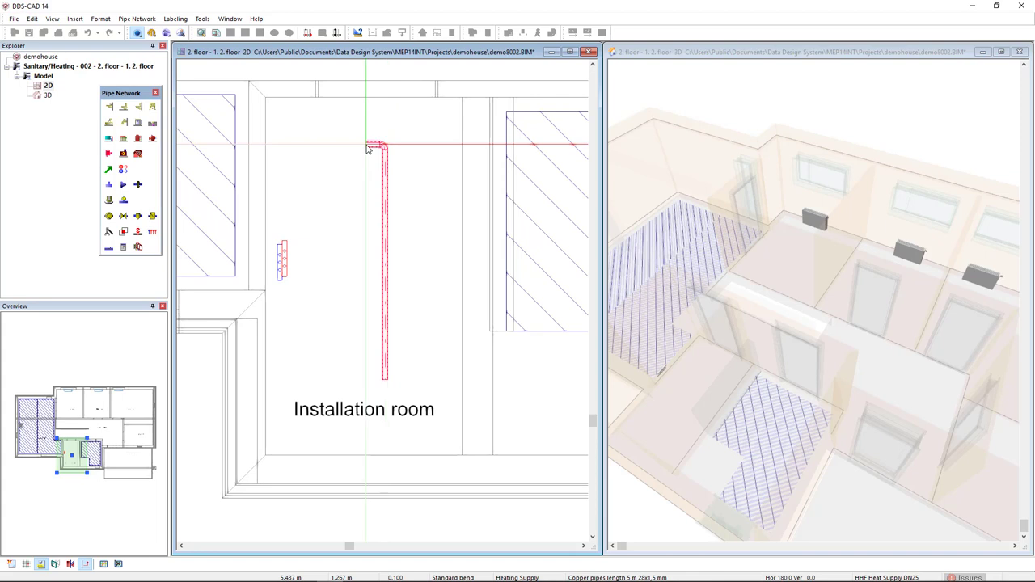
{"action": "left_click", "coordinate": [277, 148]}
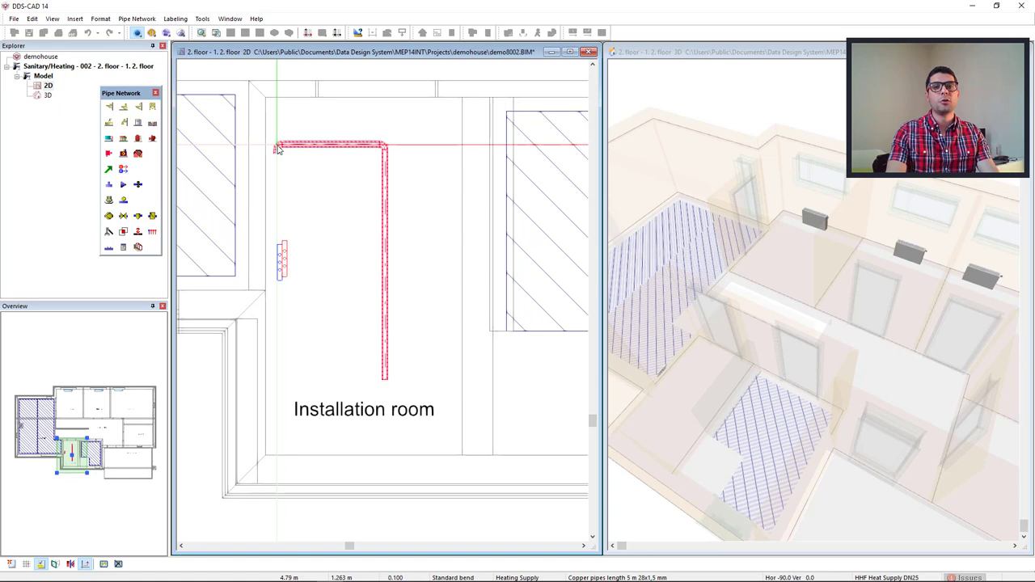
{"action": "key", "text": "Page_Down"}
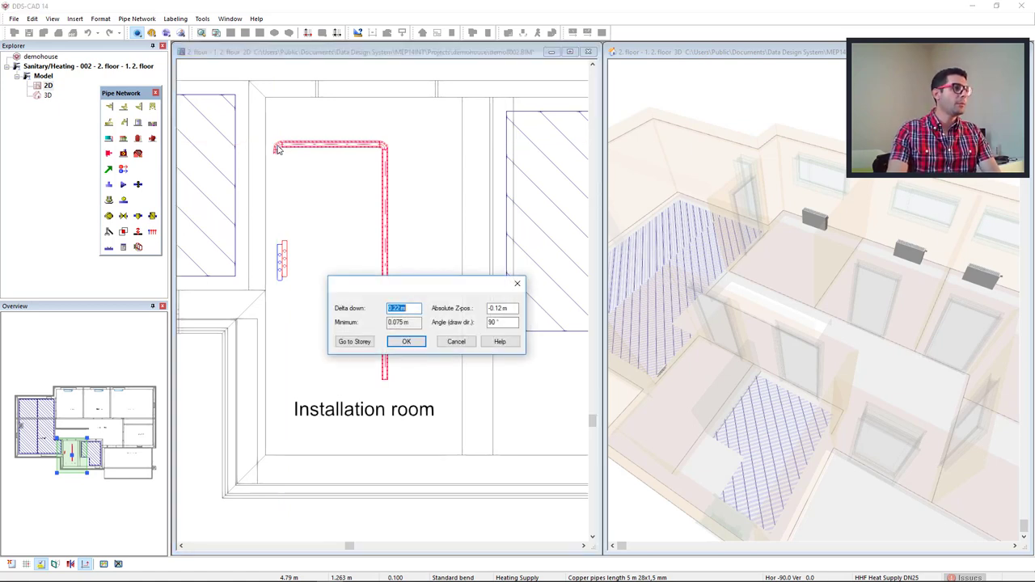
{"action": "left_click", "coordinate": [497, 309]}
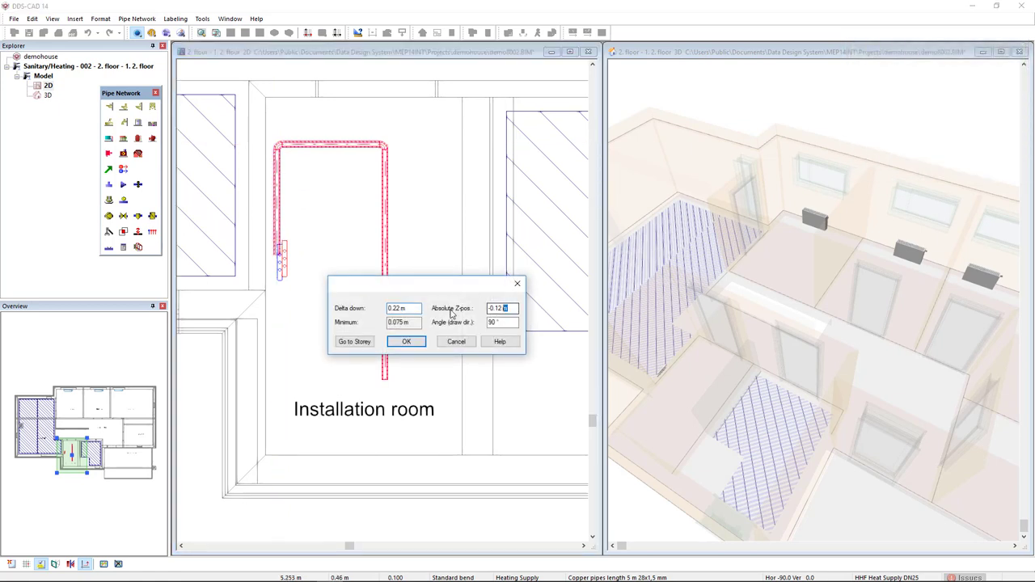
{"action": "key", "text": "ctrl+a"}
{"action": "left_click", "coordinate": [406, 341]}
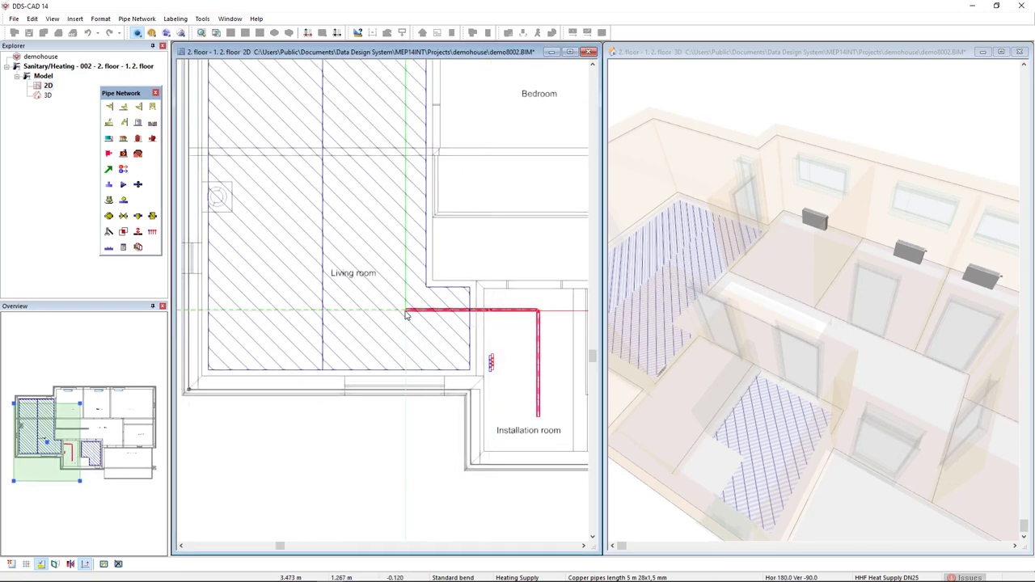
- Continue the pipe up through the living room and along the bedroom wall, then finish
{"action": "middle_click_drag", "start_coordinate": [391, 99], "coordinate": [394, 377]}
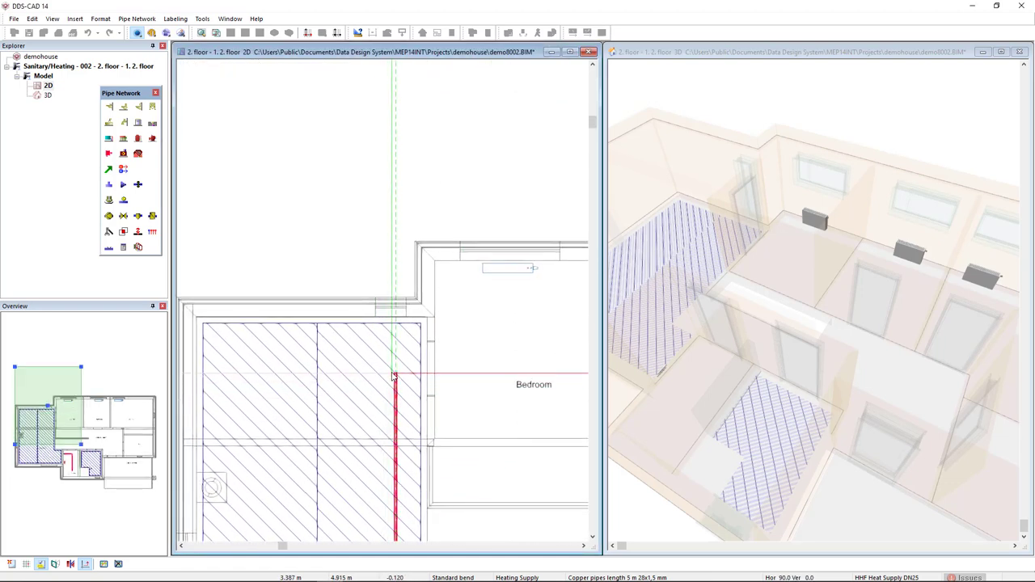
{"action": "left_click", "coordinate": [395, 423]}
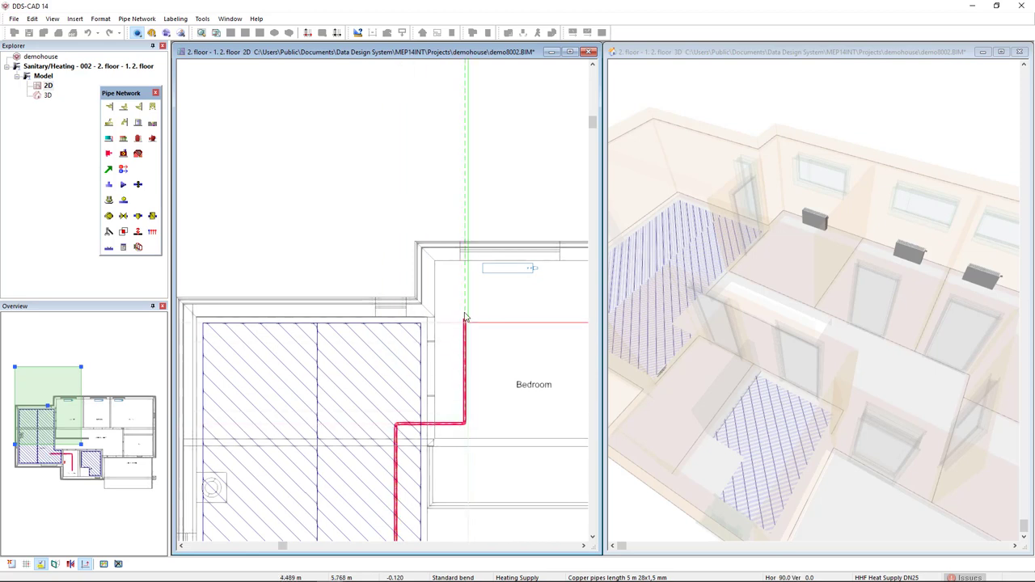
{"action": "middle_click_drag", "start_coordinate": [514, 309], "coordinate": [352, 284]}
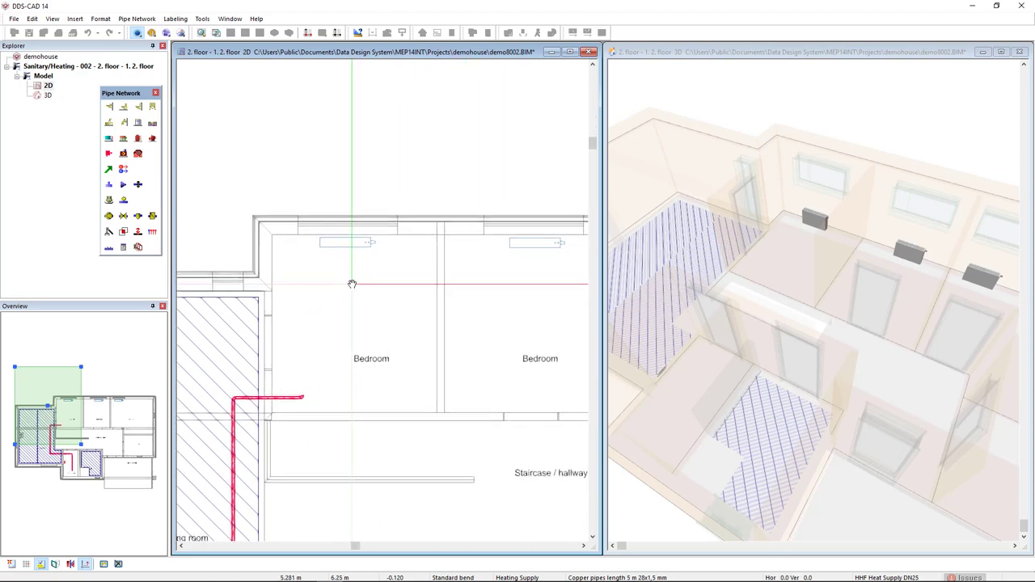
{"action": "middle_click_drag", "start_coordinate": [416, 278], "coordinate": [223, 248]}
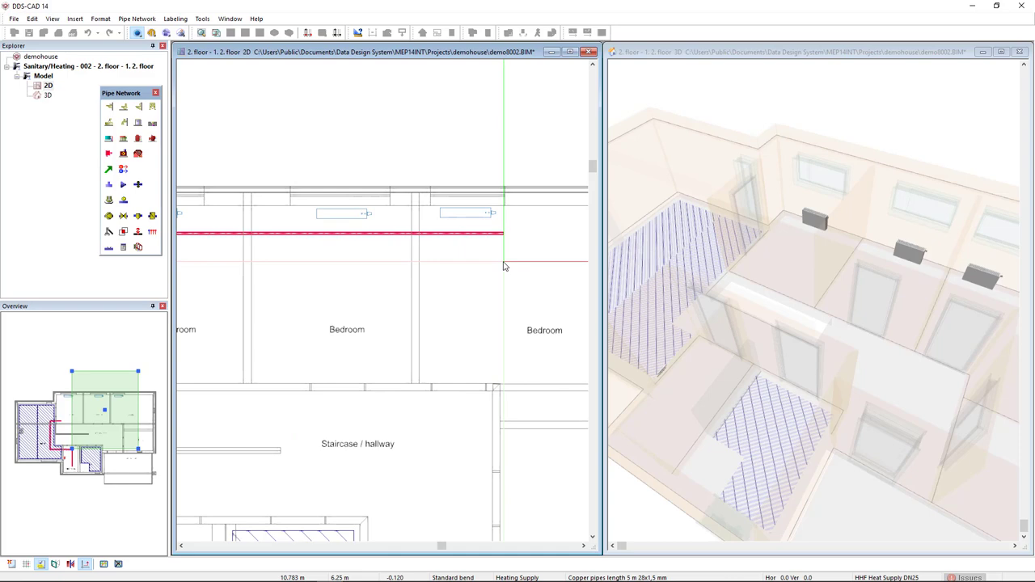
{"action": "key", "text": "Escape"}
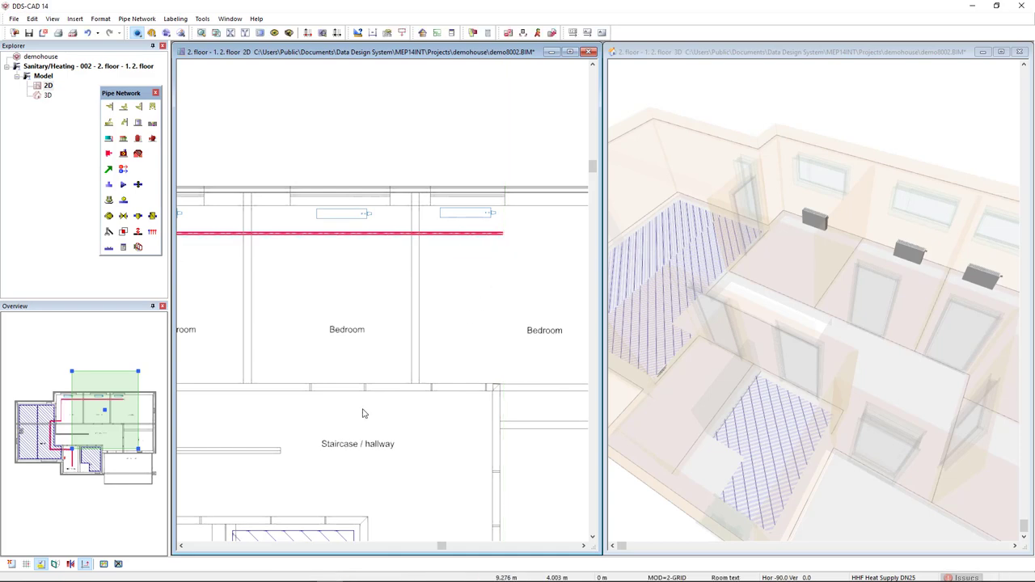
{"action": "scroll", "coordinate": [376, 404], "scroll_direction": "down", "scroll_amount": 2}
- Select the complete flow path of the supply pipe route
{"action": "scroll", "coordinate": [376, 404], "scroll_direction": "down", "scroll_amount": 2}
{"action": "middle_click_drag", "start_coordinate": [376, 404], "coordinate": [342, 387]}
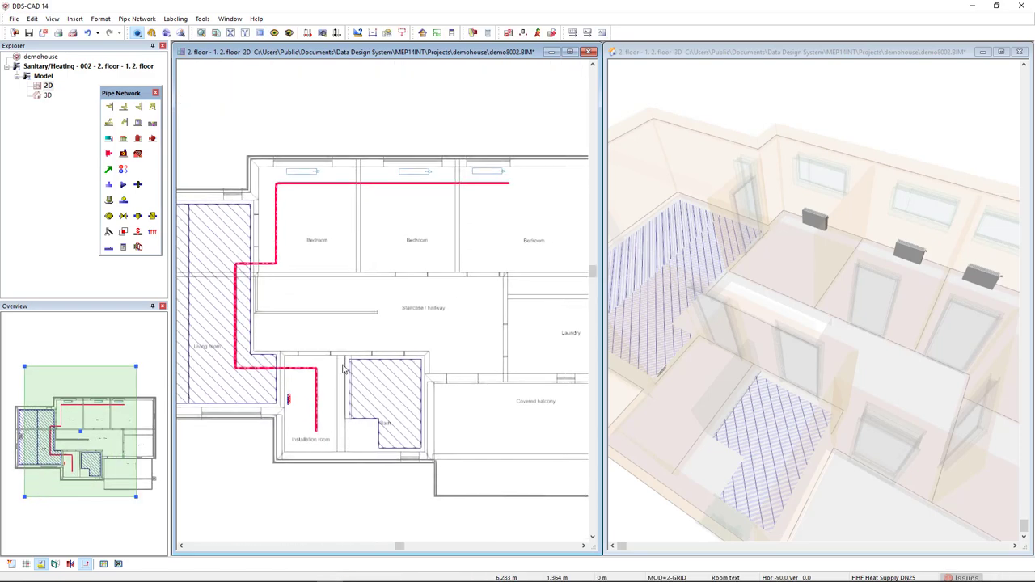
{"action": "left_click", "coordinate": [317, 404]}
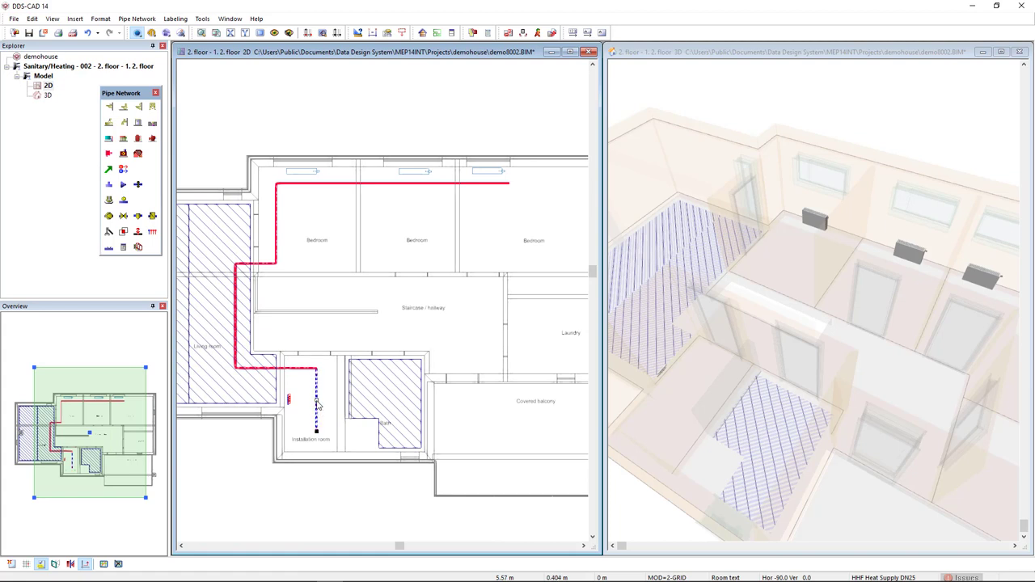
{"action": "right_click", "coordinate": [330, 387]}
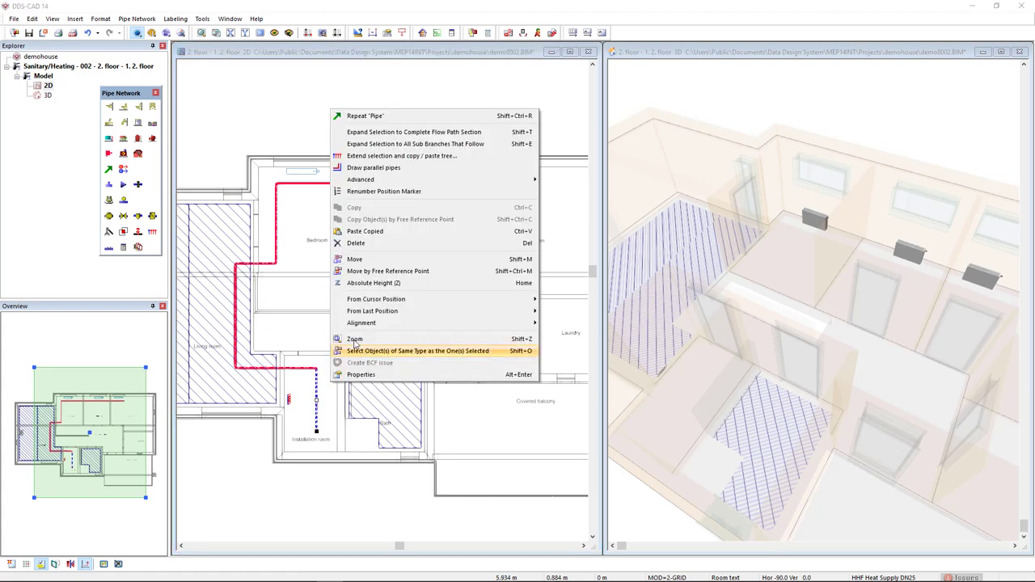
{"action": "left_click", "coordinate": [465, 133]}
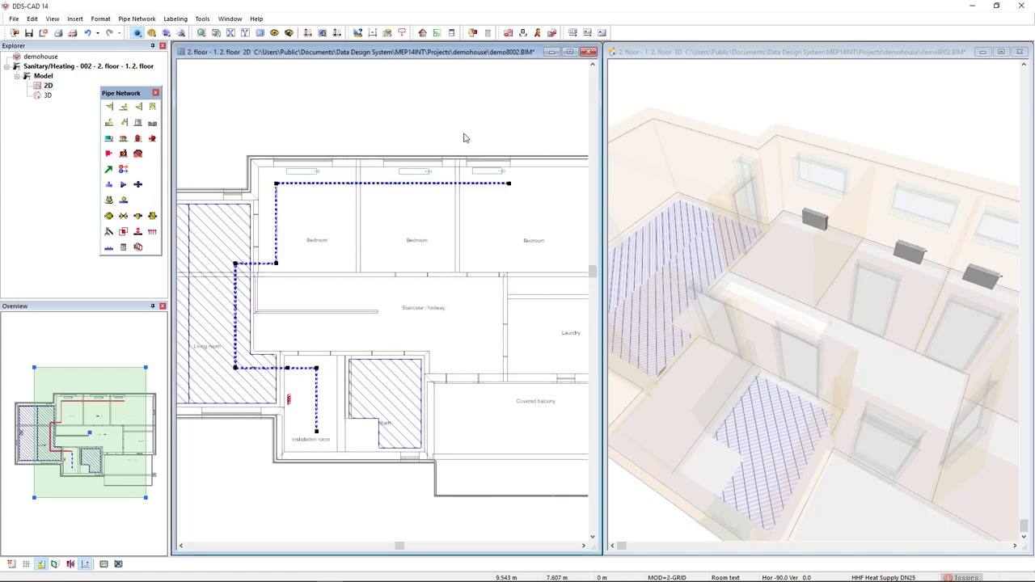
- Draw a parallel HHR Heat Return pipe 0.15 m from the selected route
{"action": "right_click", "coordinate": [464, 135]}
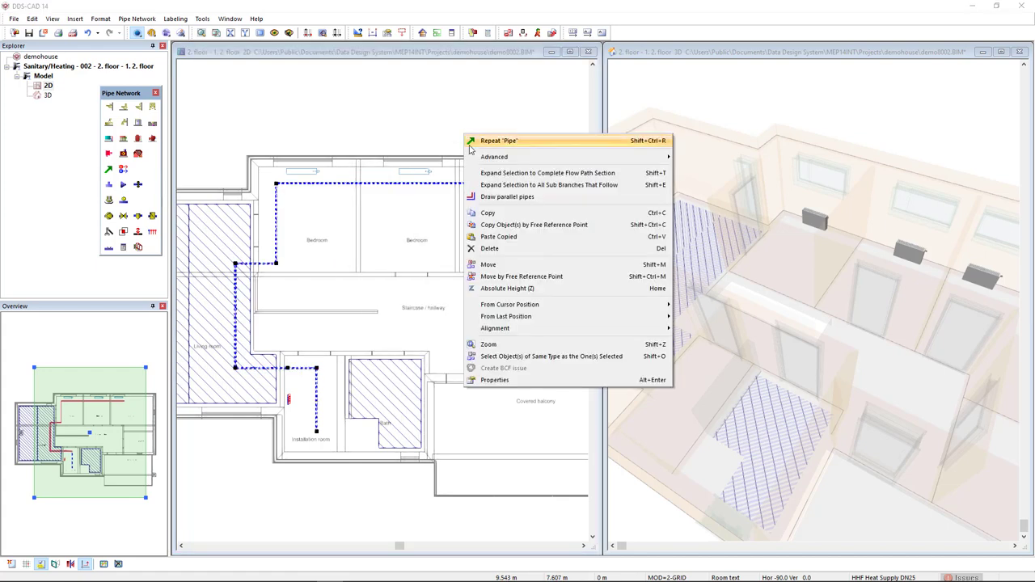
{"action": "left_click", "coordinate": [553, 198]}
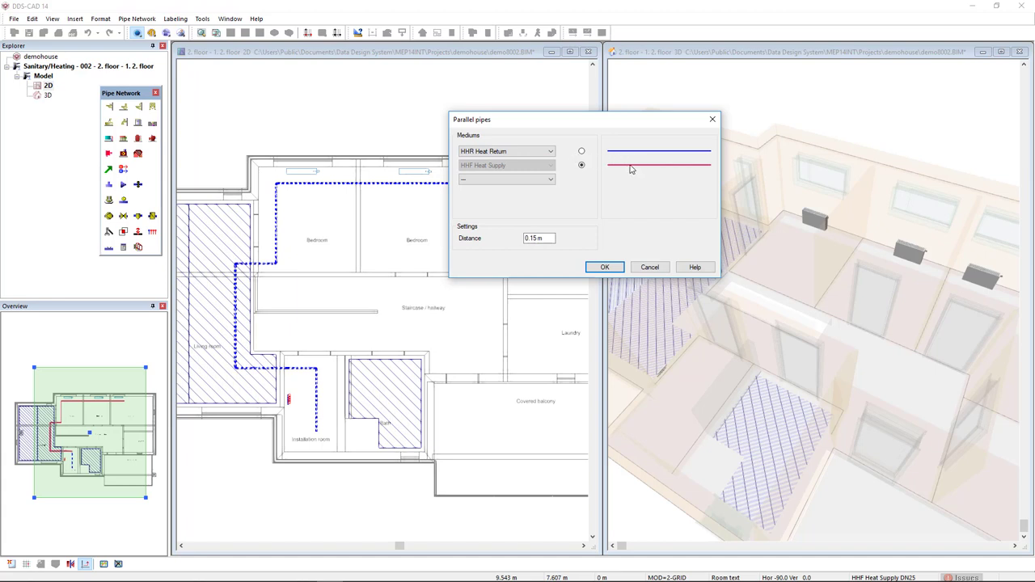
{"action": "left_click_drag", "start_coordinate": [553, 239], "coordinate": [519, 239]}
{"action": "left_click", "coordinate": [604, 267]}
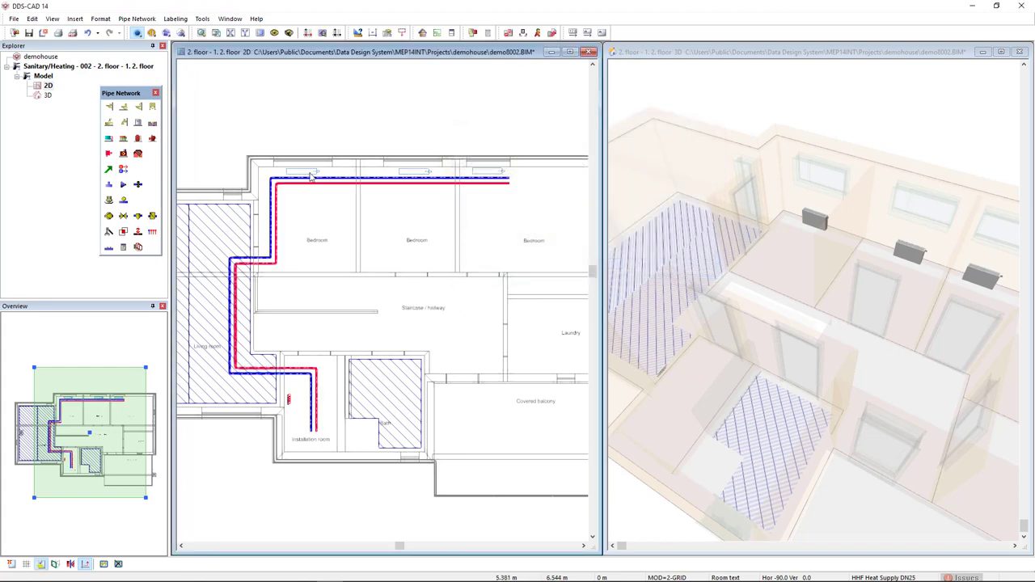
- Auto-connect the bedroom radiators 'Direct from bottom to floor' and verify the result in 3D
{"action": "right_click", "coordinate": [327, 195]}
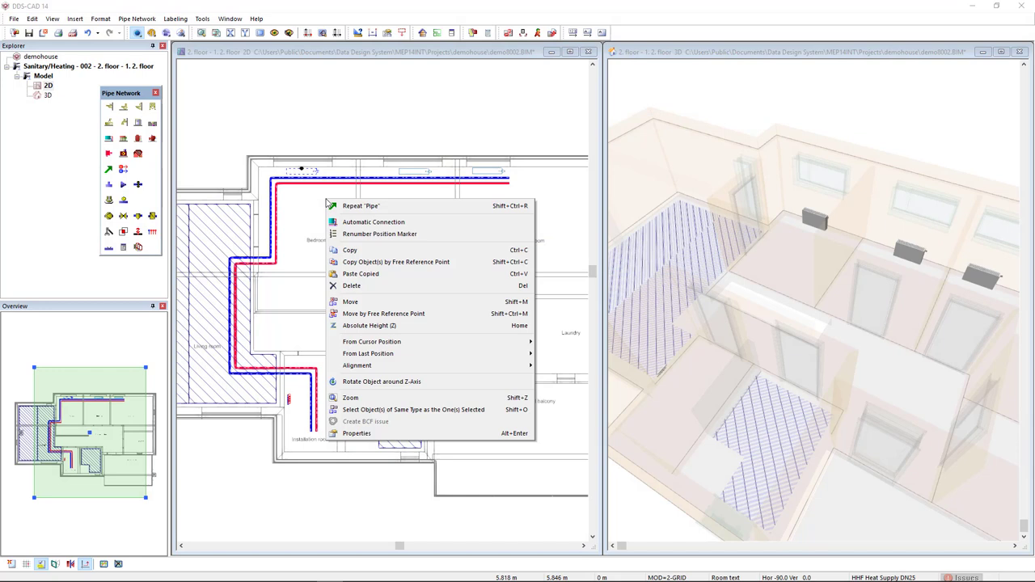
{"action": "left_click", "coordinate": [388, 404]}
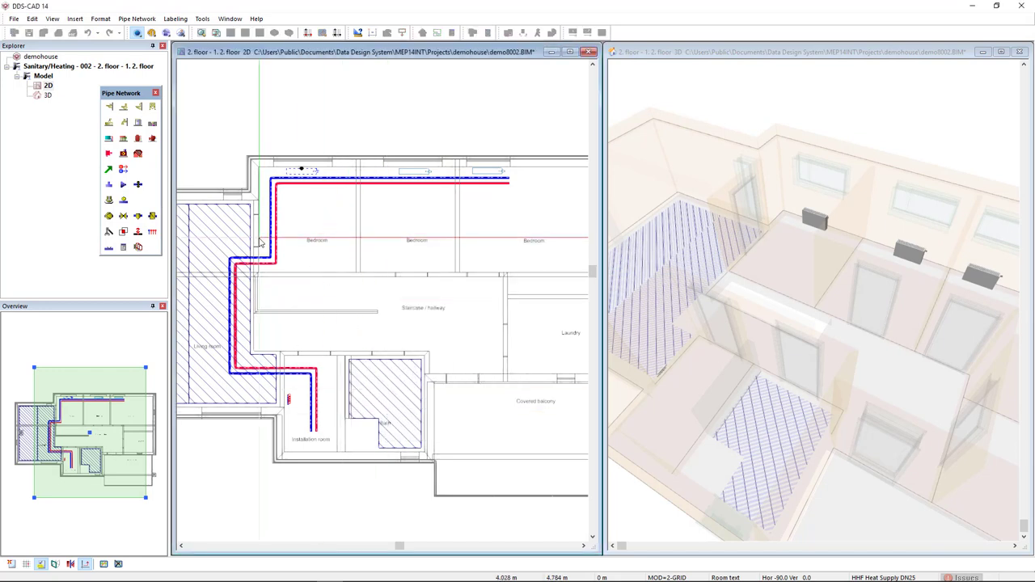
{"action": "right_click", "coordinate": [416, 110]}
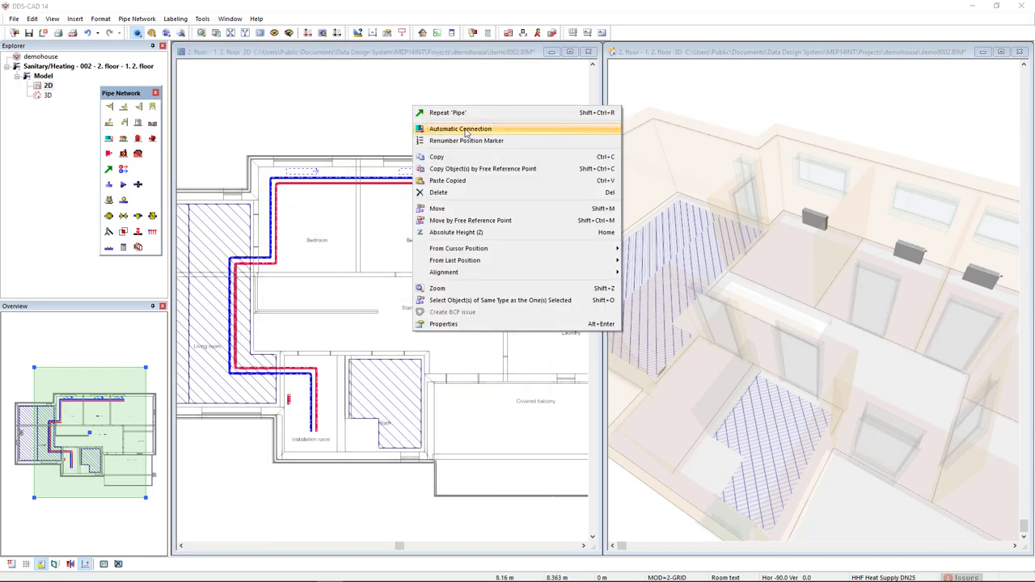
{"action": "left_click", "coordinate": [536, 130]}
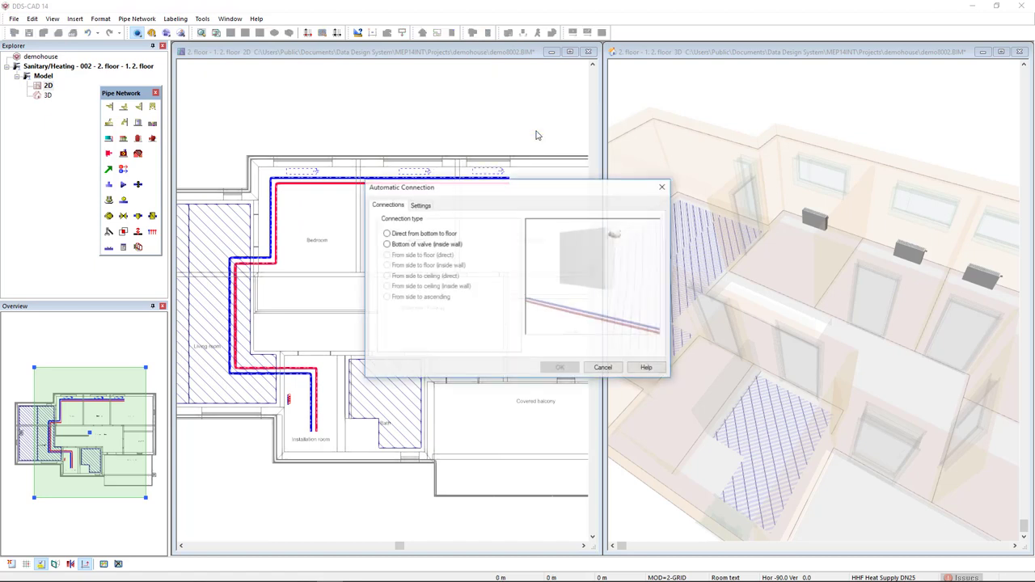
{"action": "left_click", "coordinate": [387, 234]}
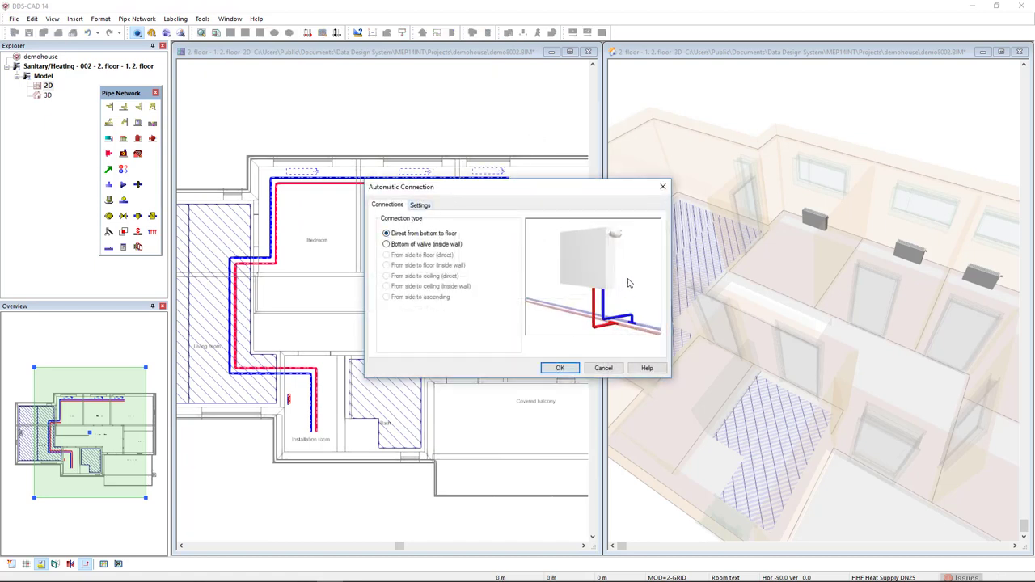
{"action": "left_click", "coordinate": [561, 368]}
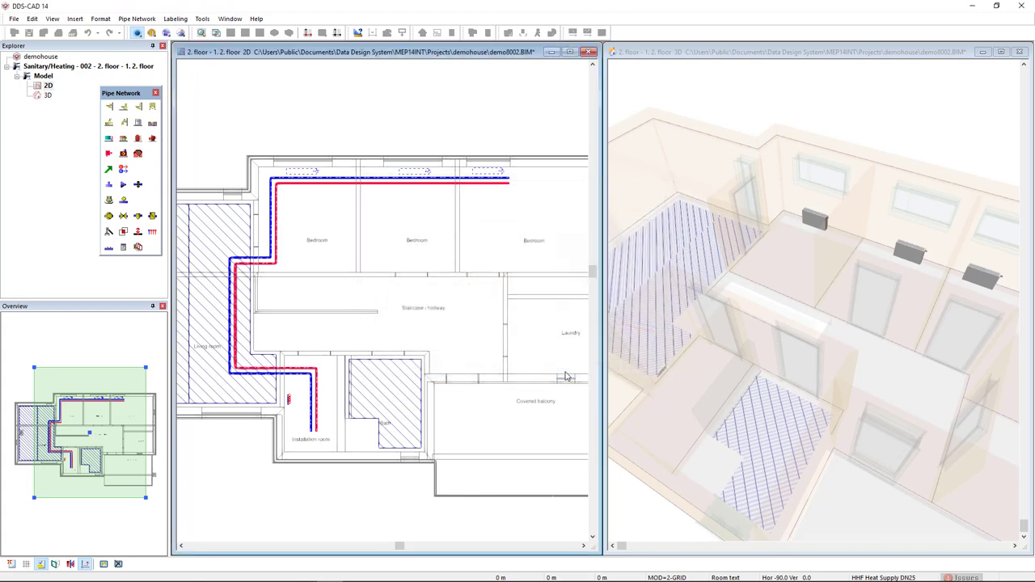
{"action": "left_click", "coordinate": [695, 296]}
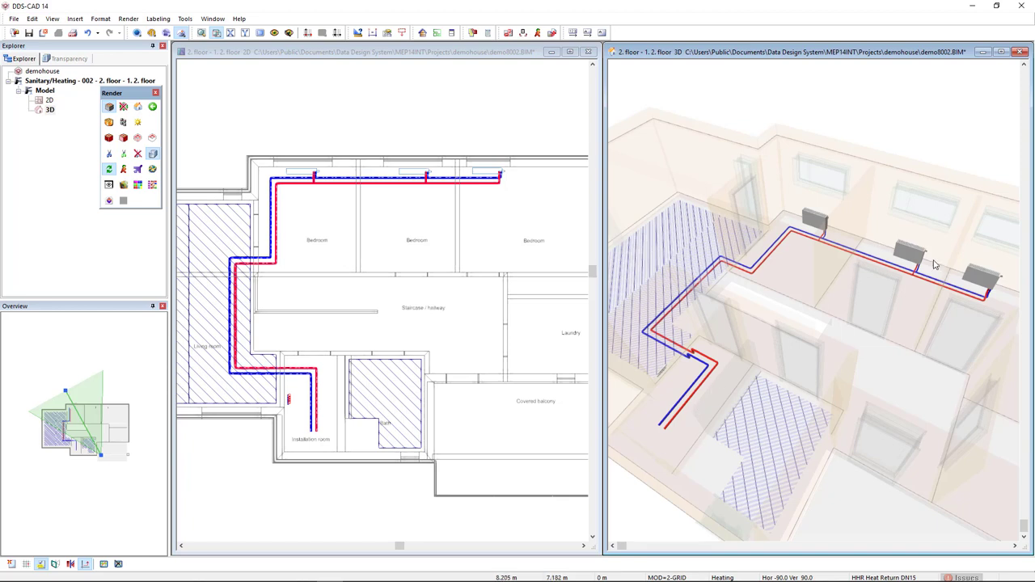
{"action": "left_click", "coordinate": [411, 340]}
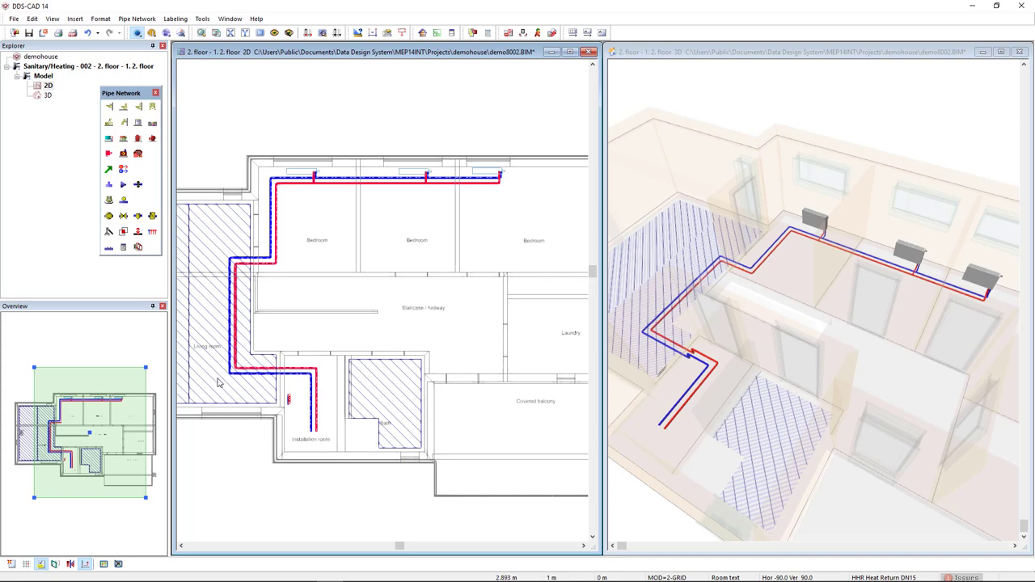
- Draw a return pipe from the manifold's return outlet to the blue return riser
{"action": "scroll", "coordinate": [282, 403], "scroll_direction": "up", "scroll_amount": 8}
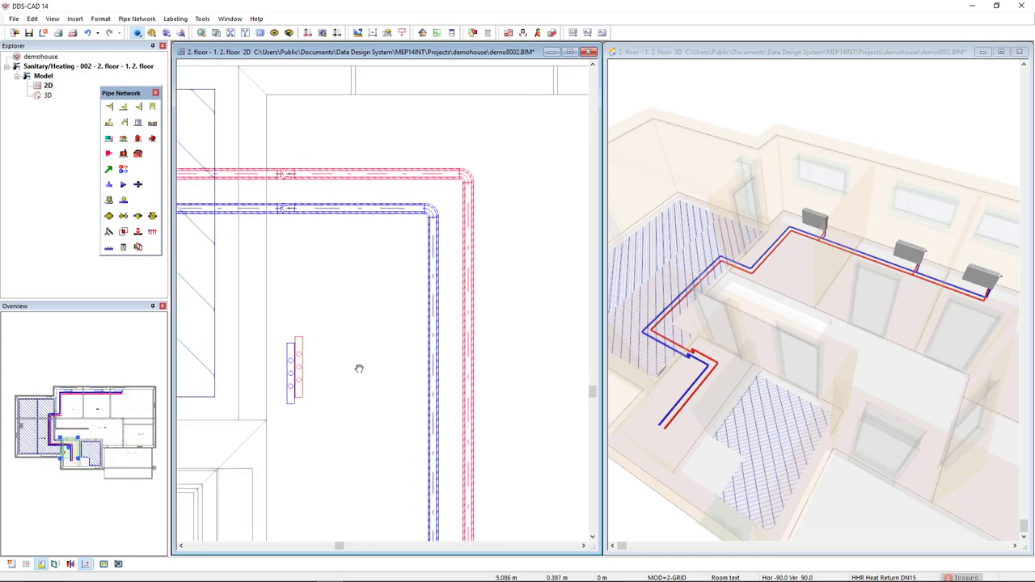
{"action": "middle_click_drag", "start_coordinate": [360, 369], "coordinate": [362, 369]}
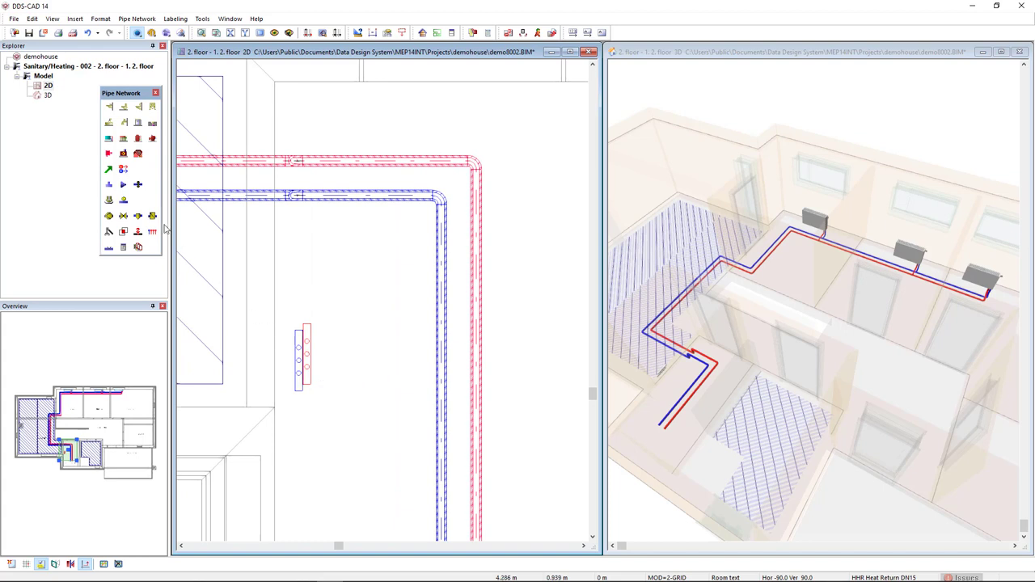
{"action": "left_click", "coordinate": [109, 169]}
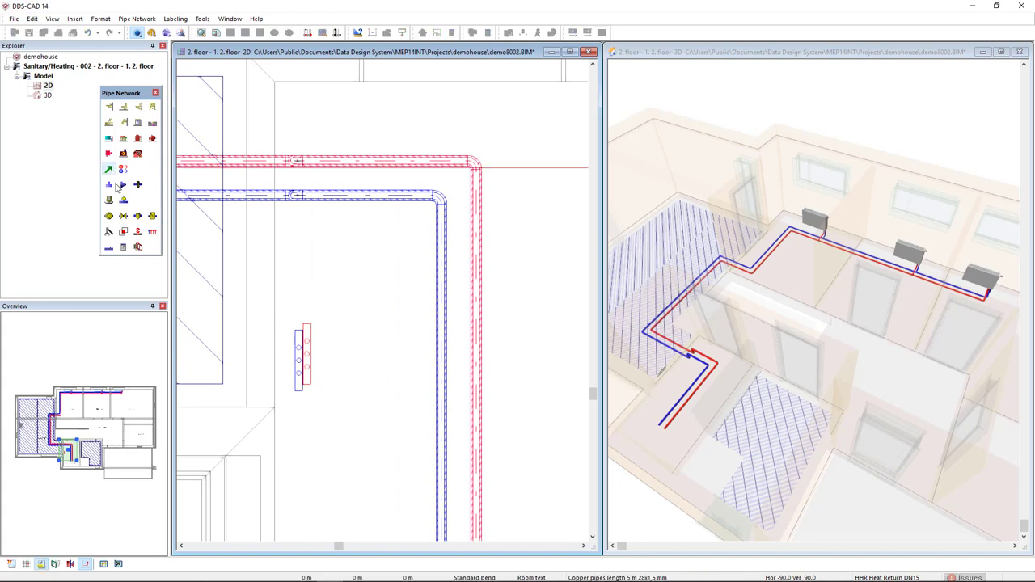
{"action": "left_click", "coordinate": [298, 330]}
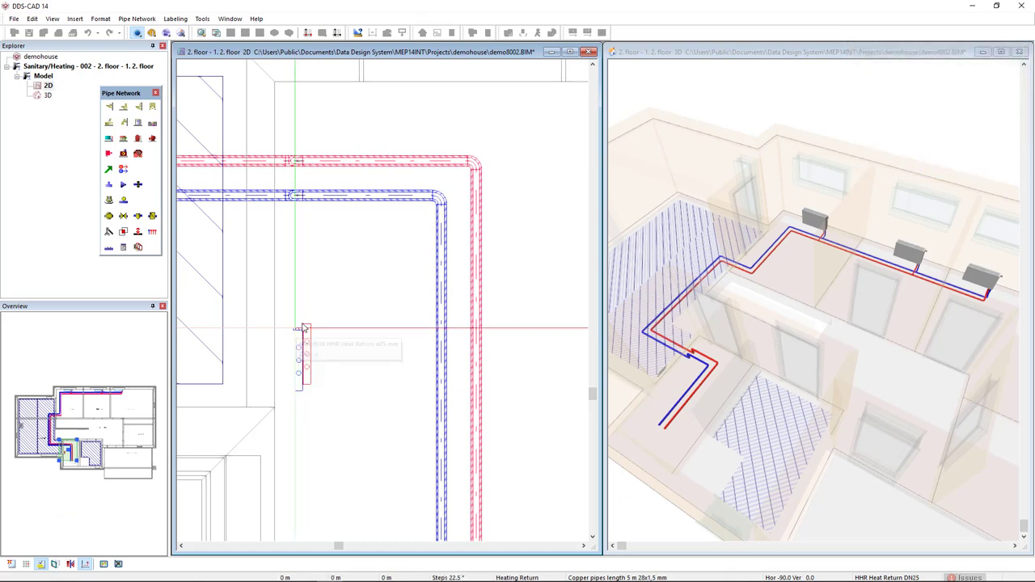
{"action": "left_click", "coordinate": [442, 285]}
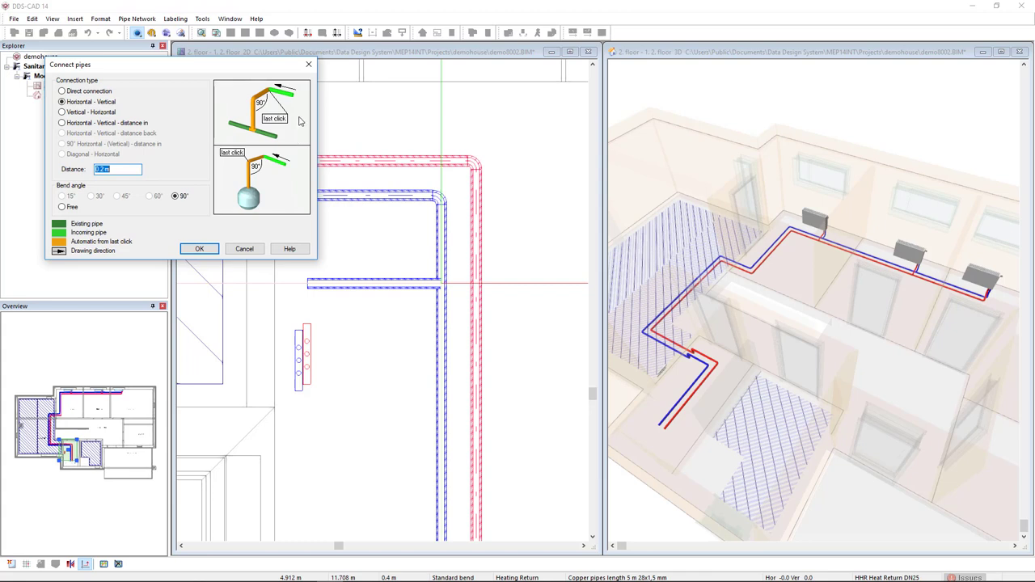
{"action": "left_click", "coordinate": [200, 249]}
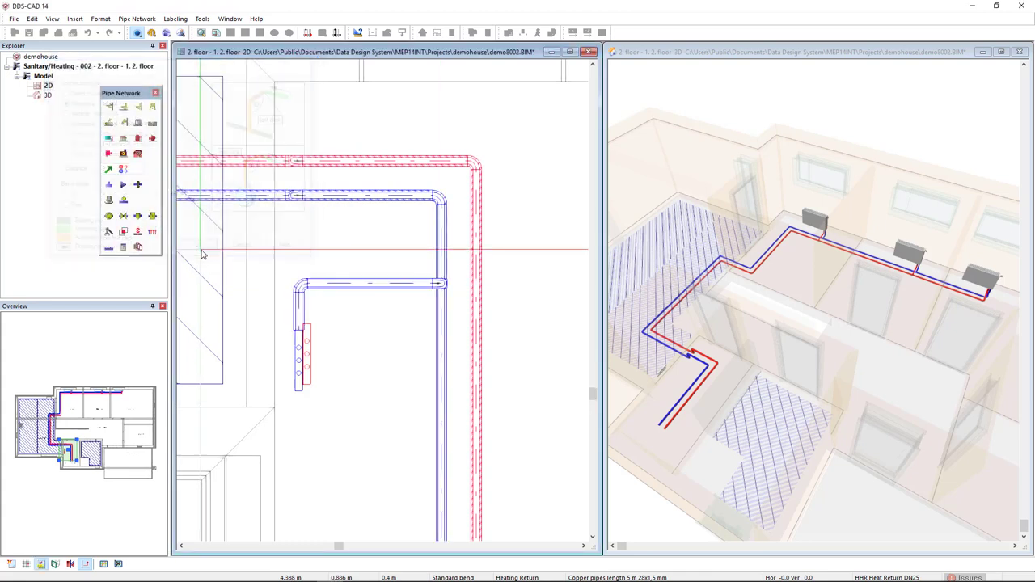
- Draw a 28x1,5 mm copper supply pipe from the manifold to the red supply riser
{"action": "double_click", "coordinate": [311, 313]}
{"action": "left_click", "coordinate": [847, 124]}
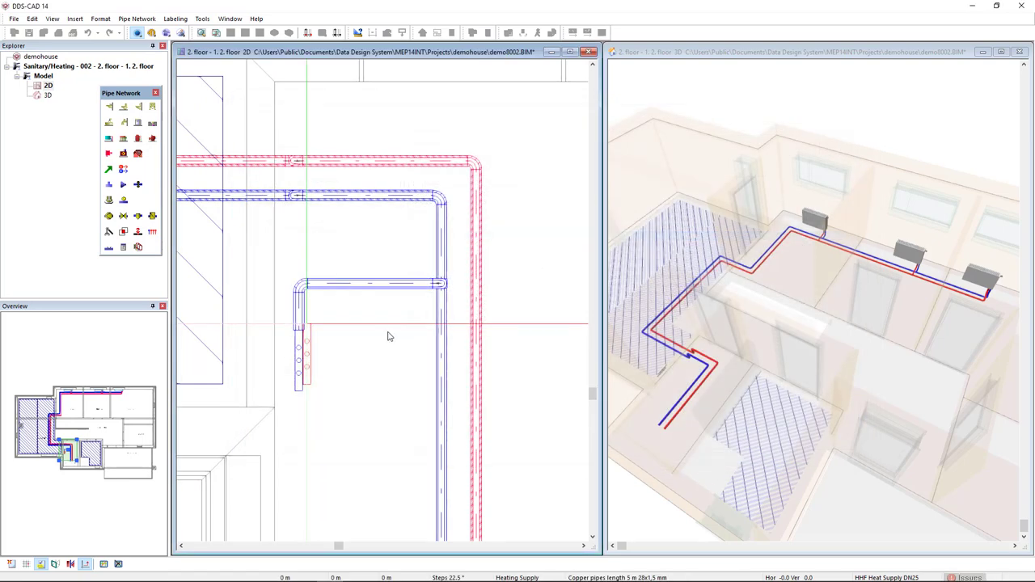
{"action": "left_click", "coordinate": [479, 307]}
{"action": "left_click", "coordinate": [199, 247]}
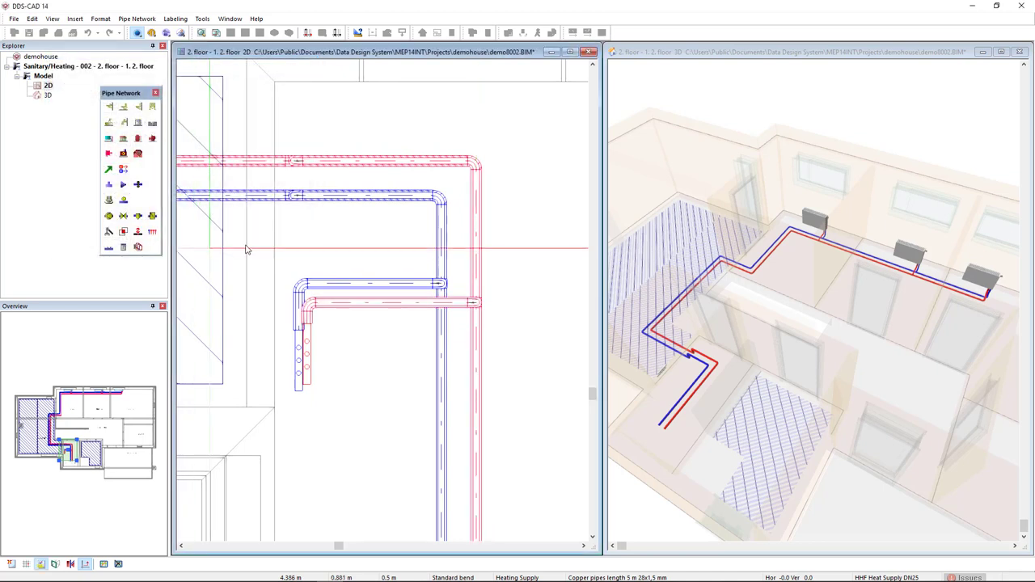
{"action": "key", "text": "Escape"}
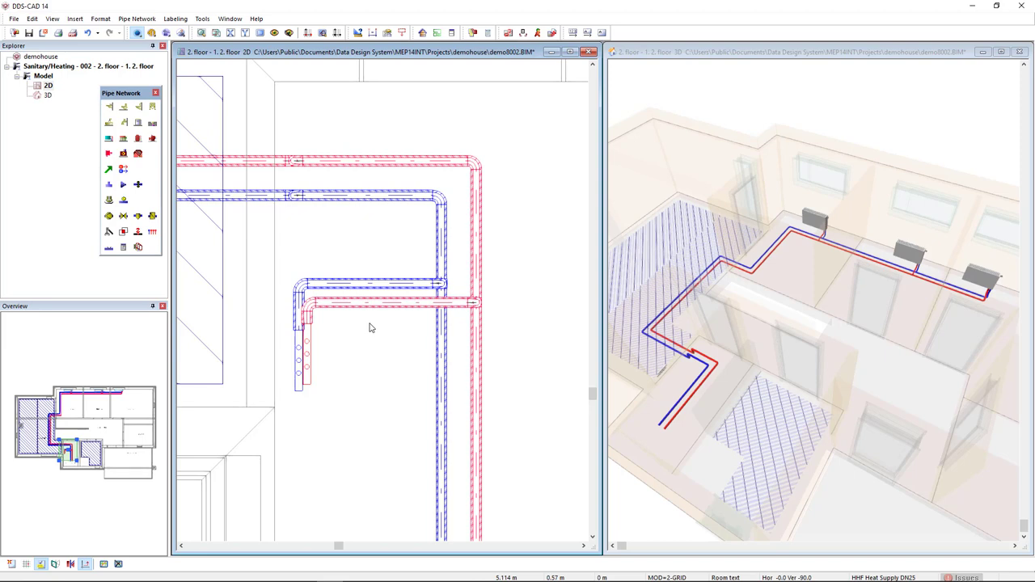
{"action": "left_click", "coordinate": [650, 380]}
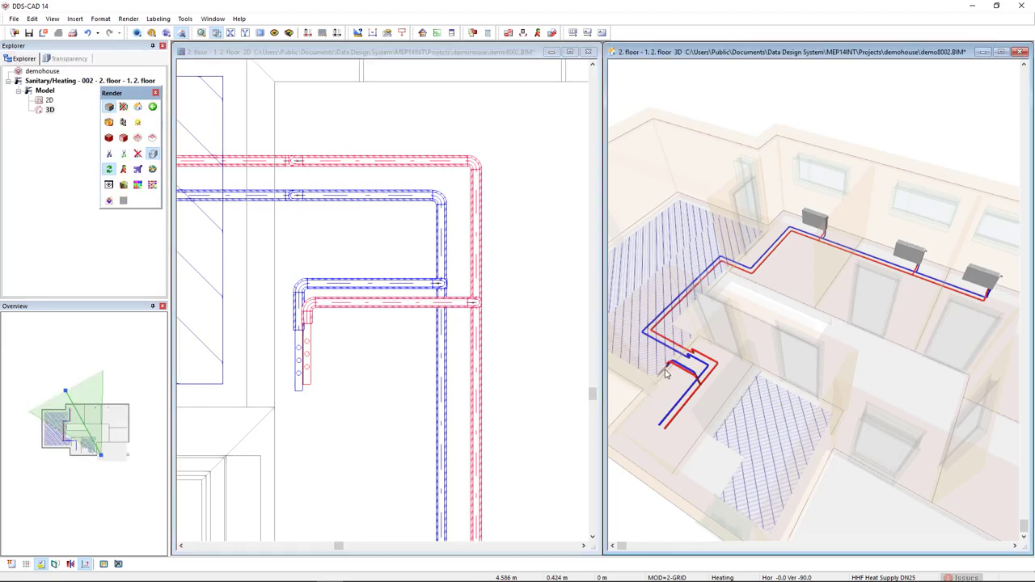
{"action": "scroll", "coordinate": [668, 371], "scroll_direction": "up", "scroll_amount": 3}
{"action": "scroll", "coordinate": [668, 371], "scroll_direction": "up", "scroll_amount": 4}
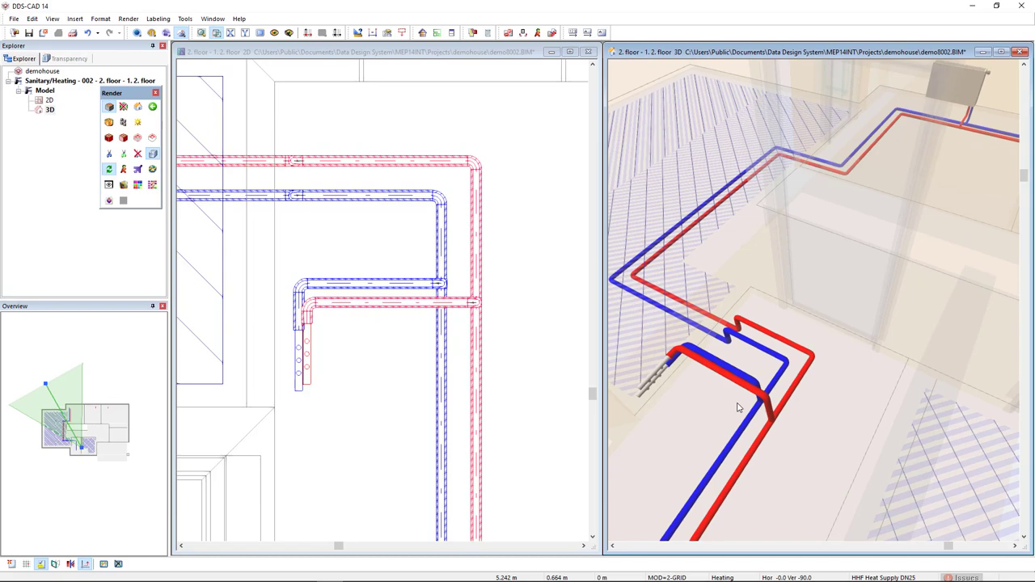
{"action": "scroll", "coordinate": [764, 392], "scroll_direction": "up", "scroll_amount": 3}
{"action": "mouse_move", "coordinate": [764, 392]}
{"action": "middle_mouse_down"}
{"action": "mouse_move", "coordinate": [778, 330]}
{"action": "mouse_move", "coordinate": [826, 331]}
{"action": "mouse_move", "coordinate": [838, 351]}
{"action": "middle_mouse_up"}
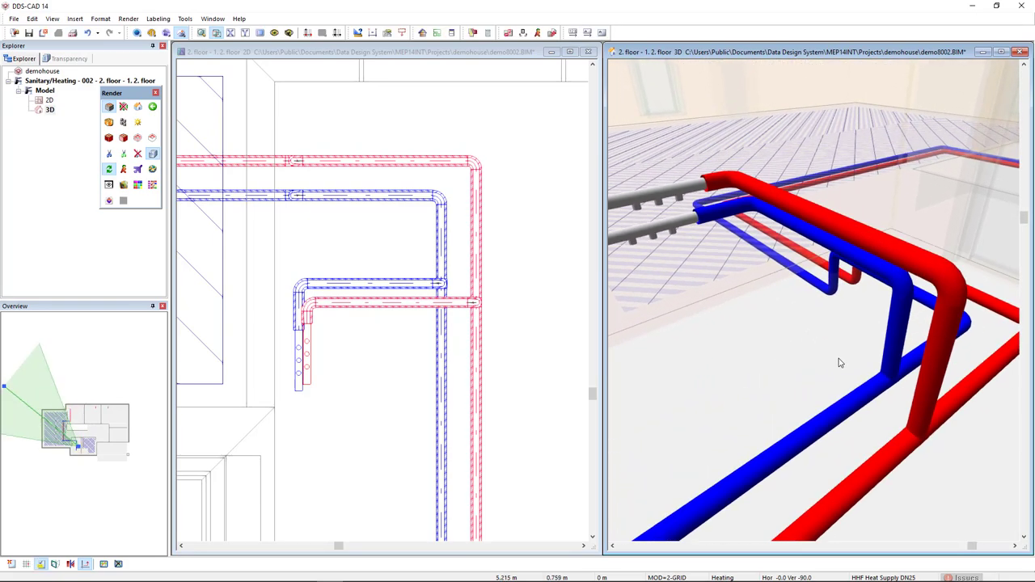
{"action": "scroll", "coordinate": [839, 398], "scroll_direction": "down", "scroll_amount": 6}
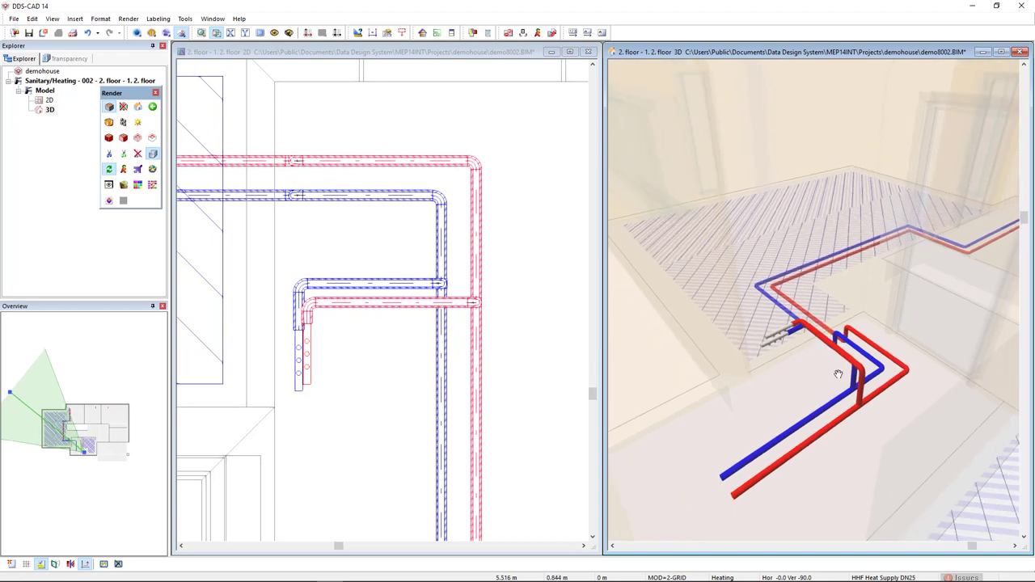
{"action": "scroll", "coordinate": [768, 415], "scroll_direction": "down", "scroll_amount": 4}
{"action": "mouse_move", "coordinate": [768, 415]}
{"action": "middle_mouse_down"}
{"action": "mouse_move", "coordinate": [776, 381]}
{"action": "mouse_move", "coordinate": [797, 370]}
{"action": "mouse_move", "coordinate": [833, 380]}
{"action": "middle_mouse_up"}
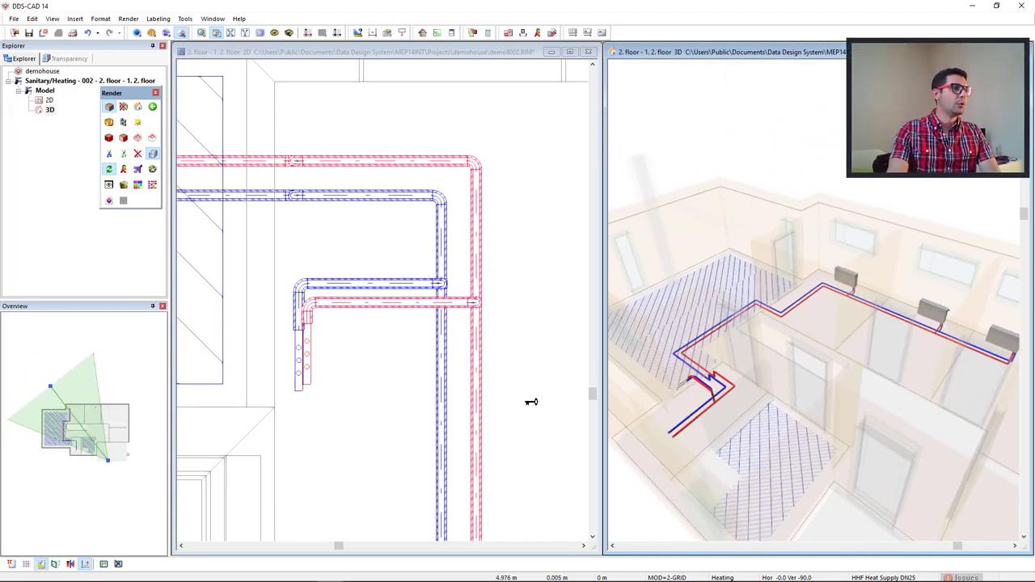
{"action": "left_click", "coordinate": [368, 427]}
{"action": "scroll", "coordinate": [367, 423], "scroll_direction": "down", "scroll_amount": 2}
{"action": "scroll", "coordinate": [411, 374], "scroll_direction": "up", "scroll_amount": 3}
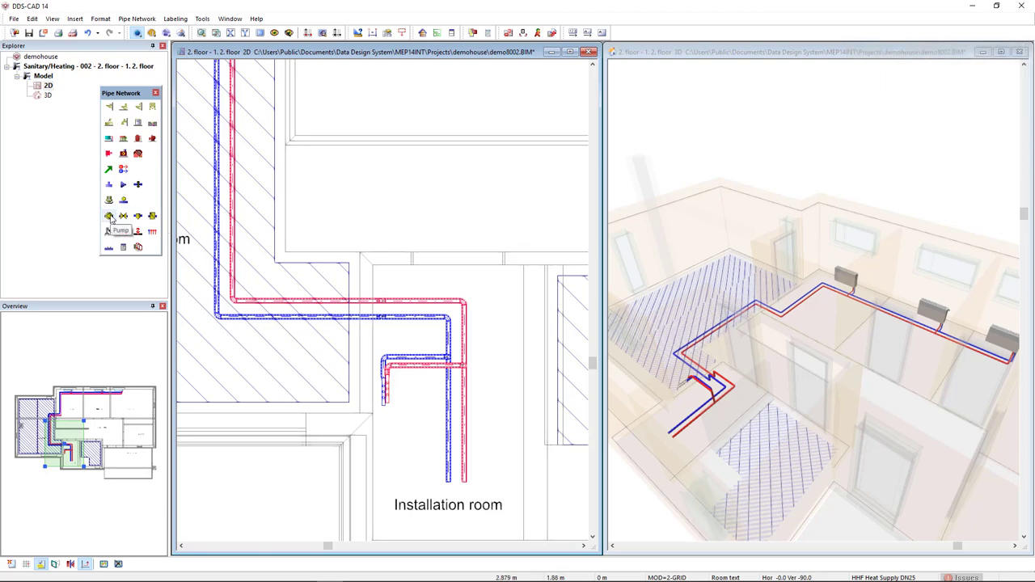
- Place the TW502/11 Pump DN 25 1" sleeve on the red supply pipe
{"action": "left_click", "coordinate": [109, 216]}
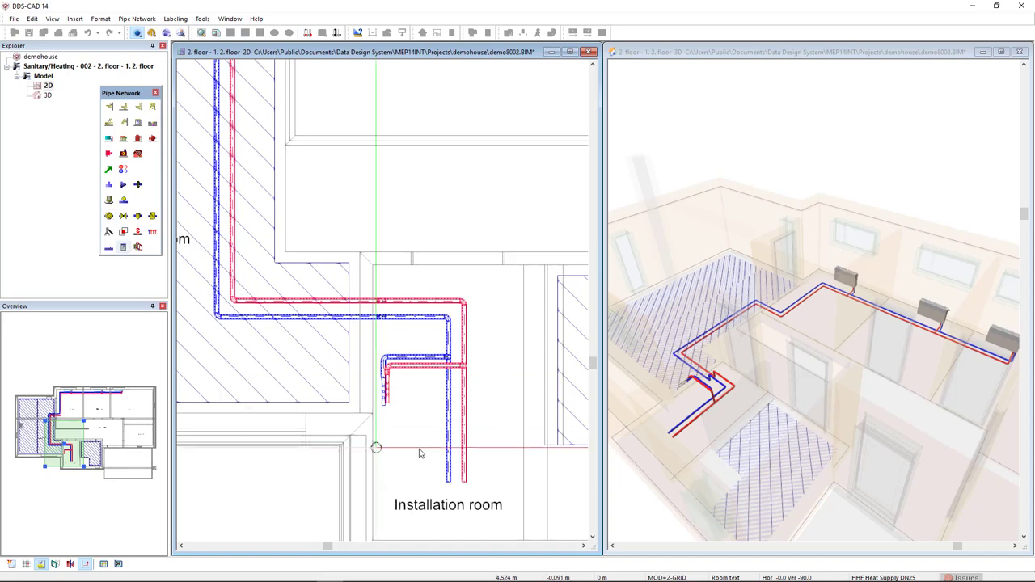
{"action": "scroll", "coordinate": [463, 415], "scroll_direction": "up", "scroll_amount": 3}
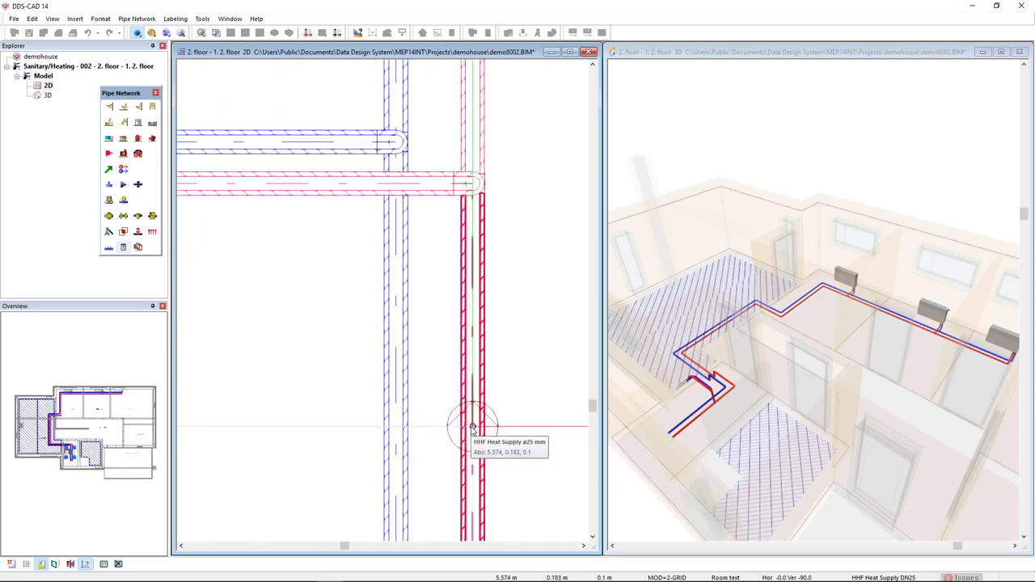
{"action": "left_click", "coordinate": [472, 428]}
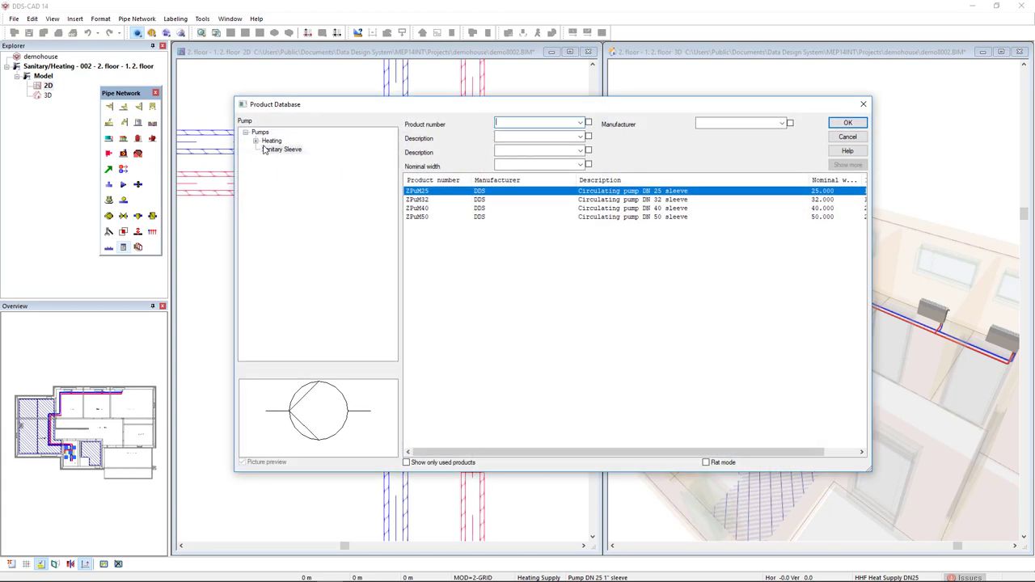
{"action": "left_click", "coordinate": [257, 141]}
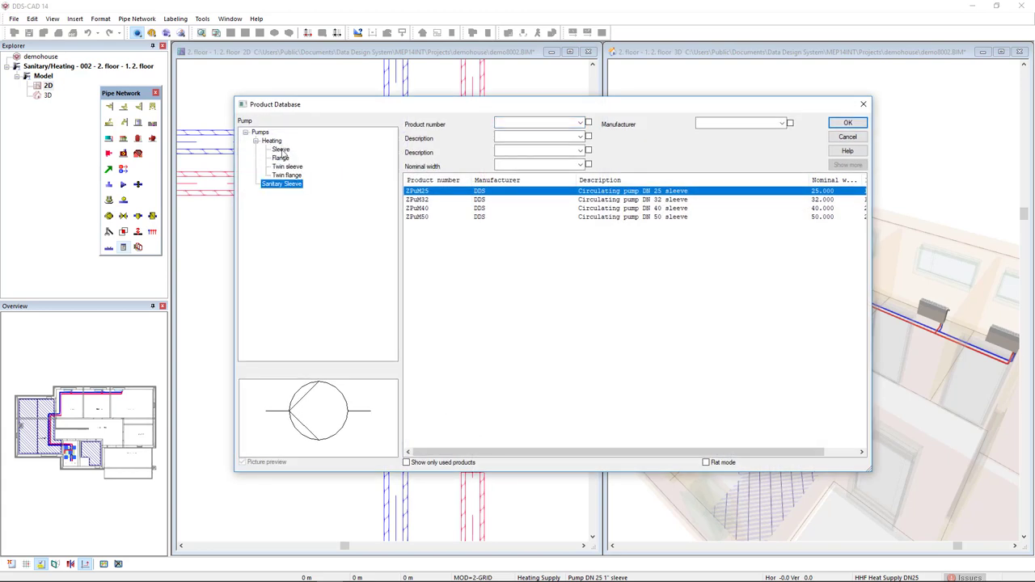
{"action": "left_click", "coordinate": [281, 150]}
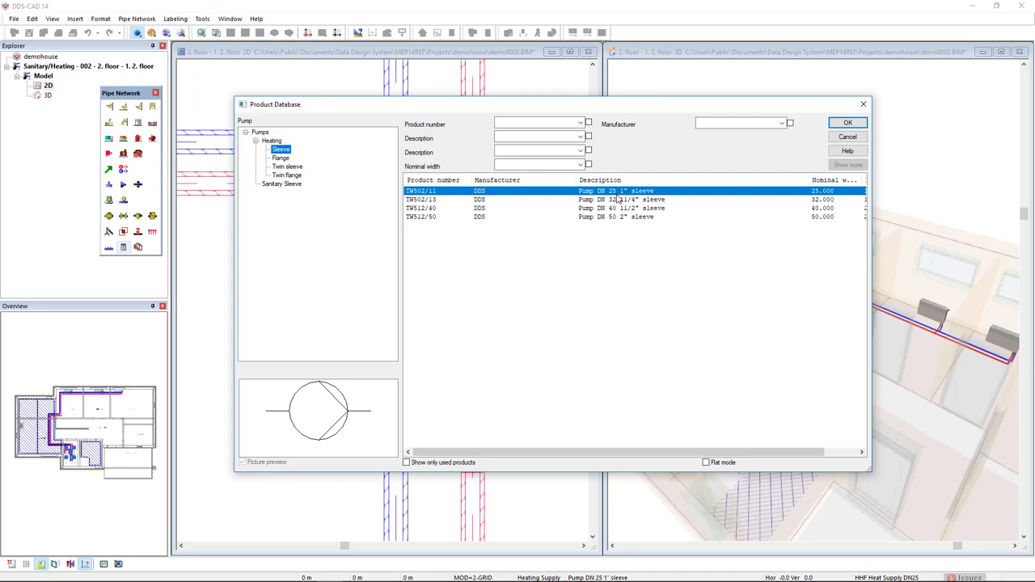
{"action": "left_click", "coordinate": [846, 124]}
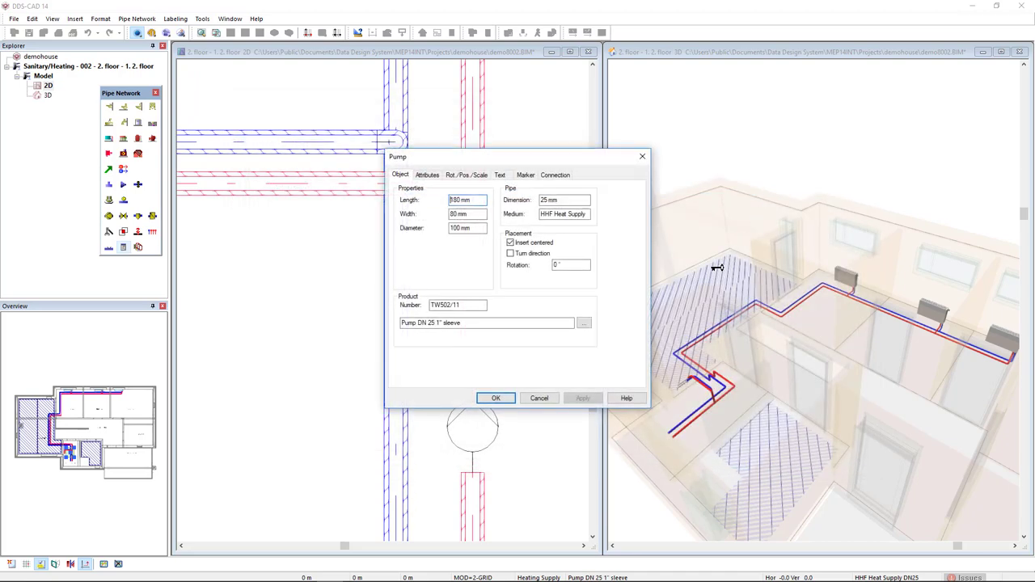
{"action": "left_click", "coordinate": [504, 398]}
{"action": "scroll", "coordinate": [534, 380], "scroll_direction": "up", "scroll_amount": 5}
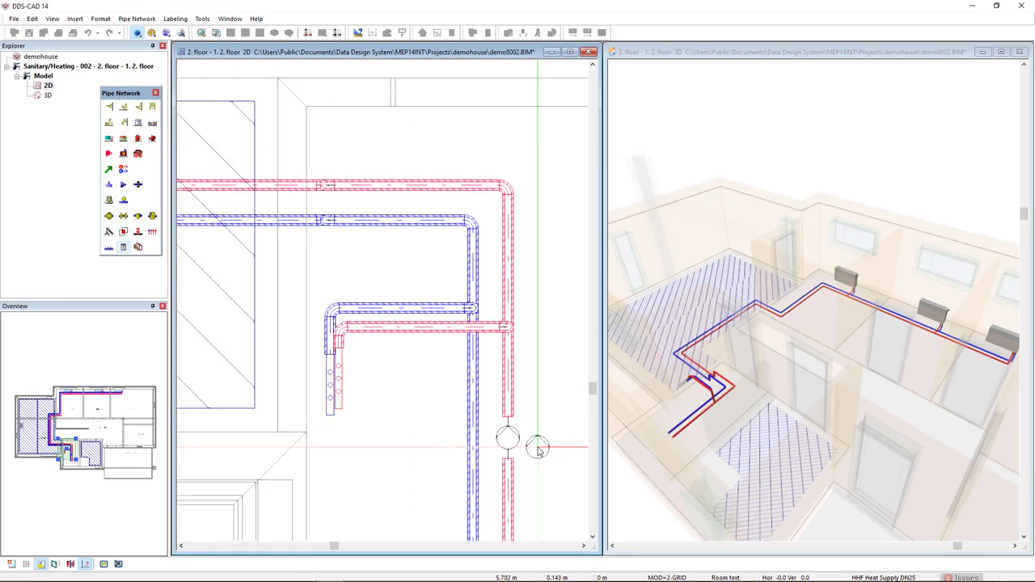
{"action": "scroll", "coordinate": [532, 327], "scroll_direction": "up", "scroll_amount": 2}
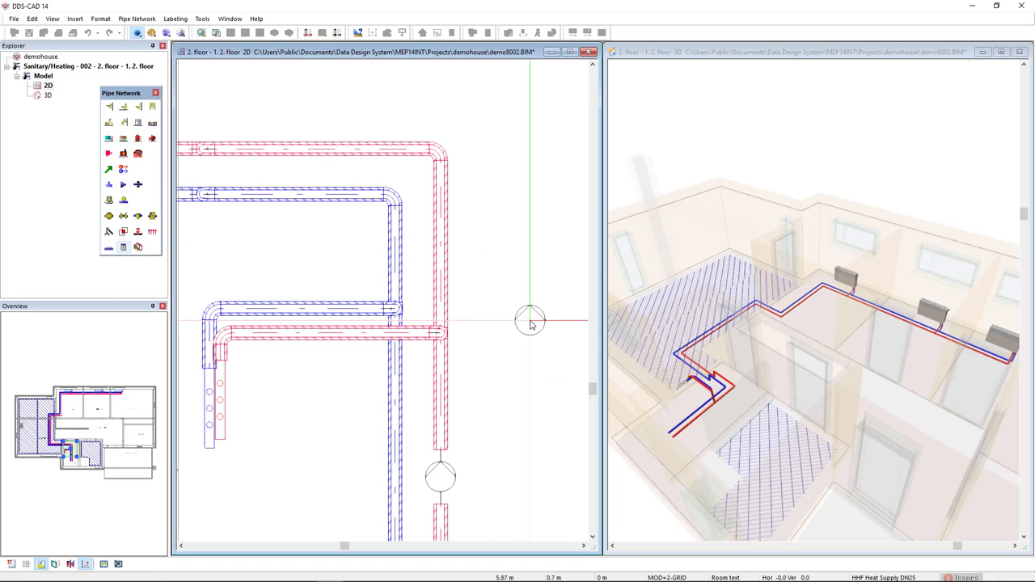
{"action": "key", "text": "Escape"}
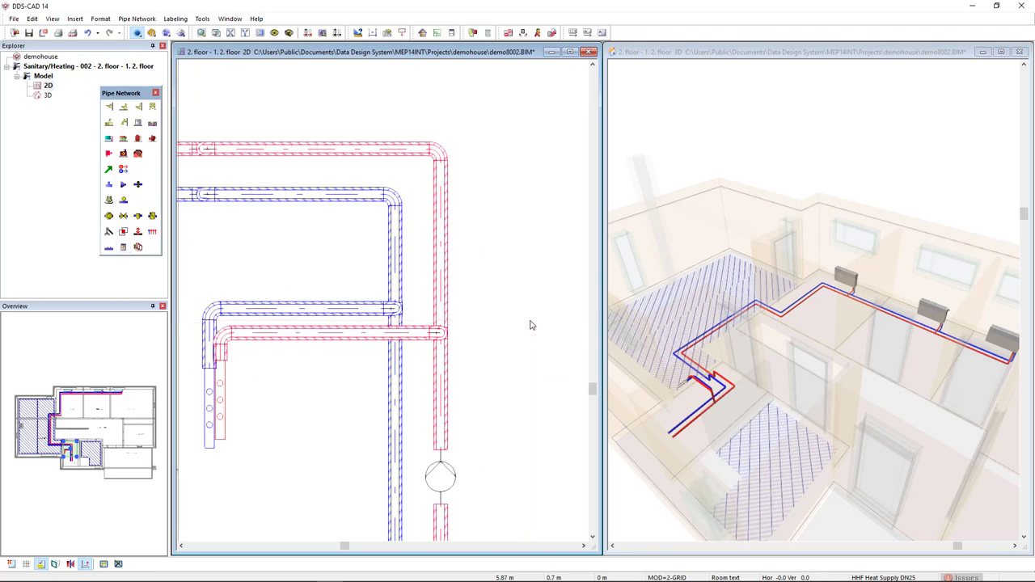
- Insert Danfoss USV-I 20 valves on the vertical and lower red supply pipes
{"action": "left_click", "coordinate": [626, 334]}
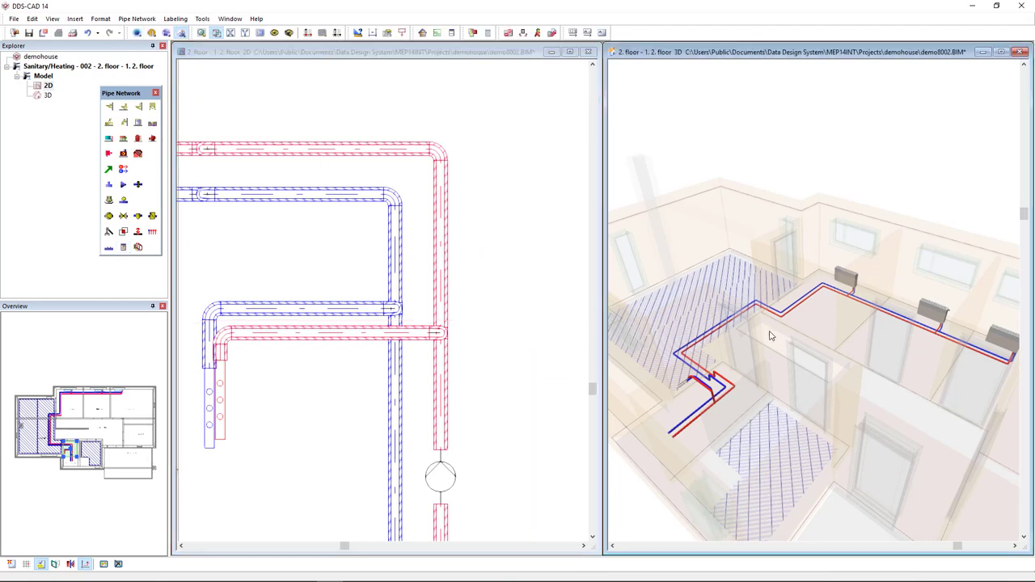
{"action": "left_click", "coordinate": [497, 385]}
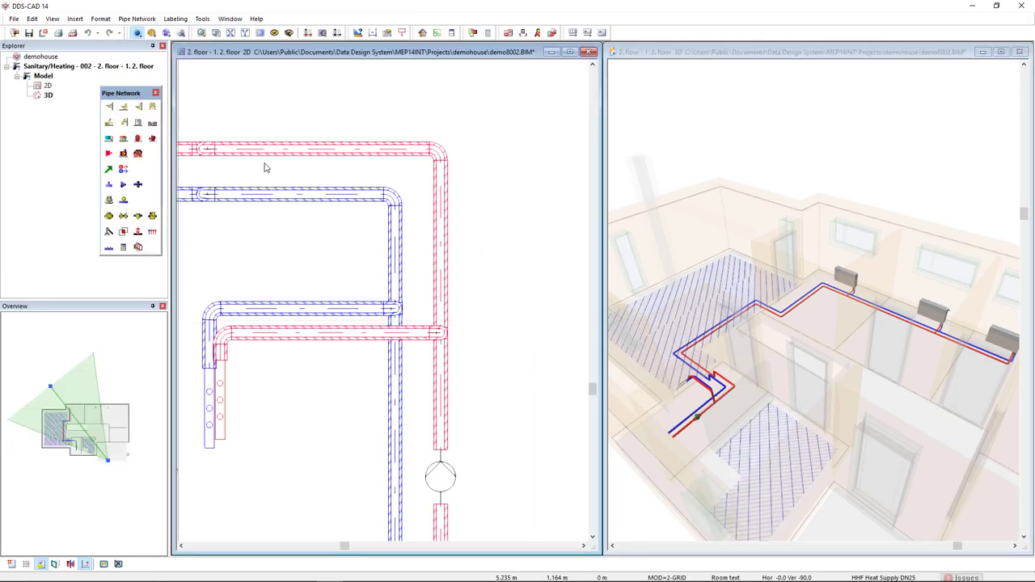
{"action": "left_click", "coordinate": [124, 217]}
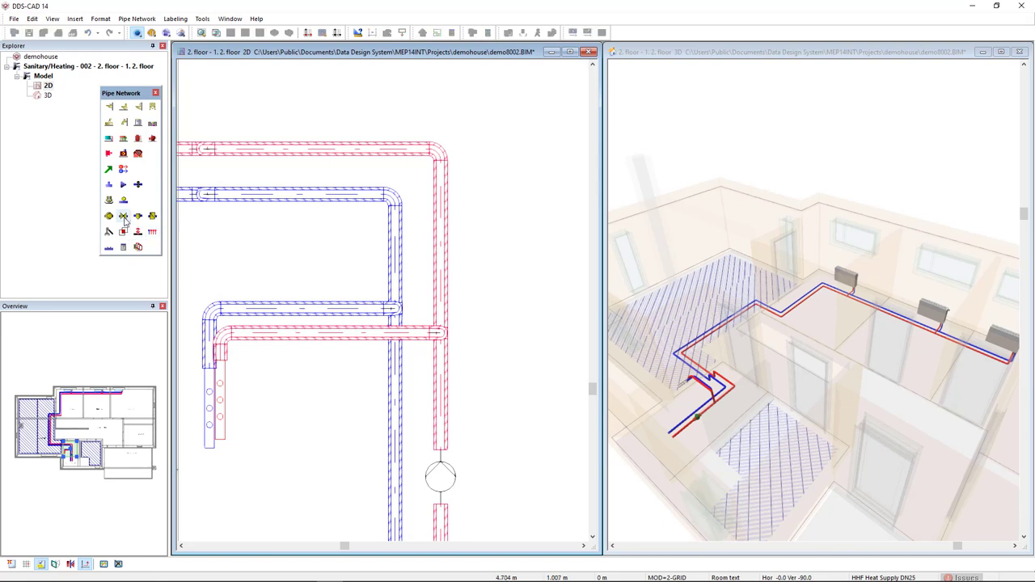
{"action": "left_click", "coordinate": [442, 269]}
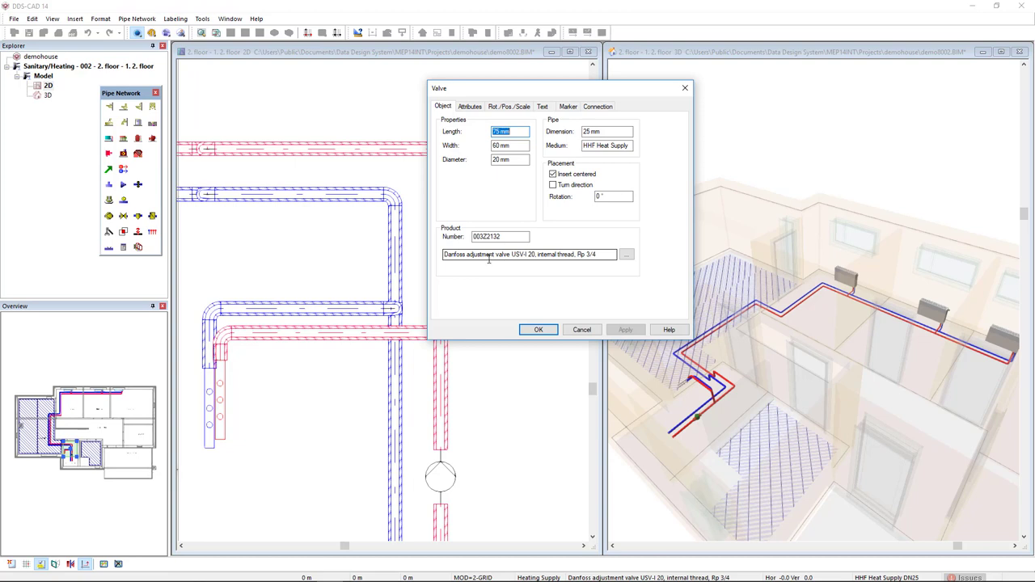
{"action": "double_click", "coordinate": [458, 255]}
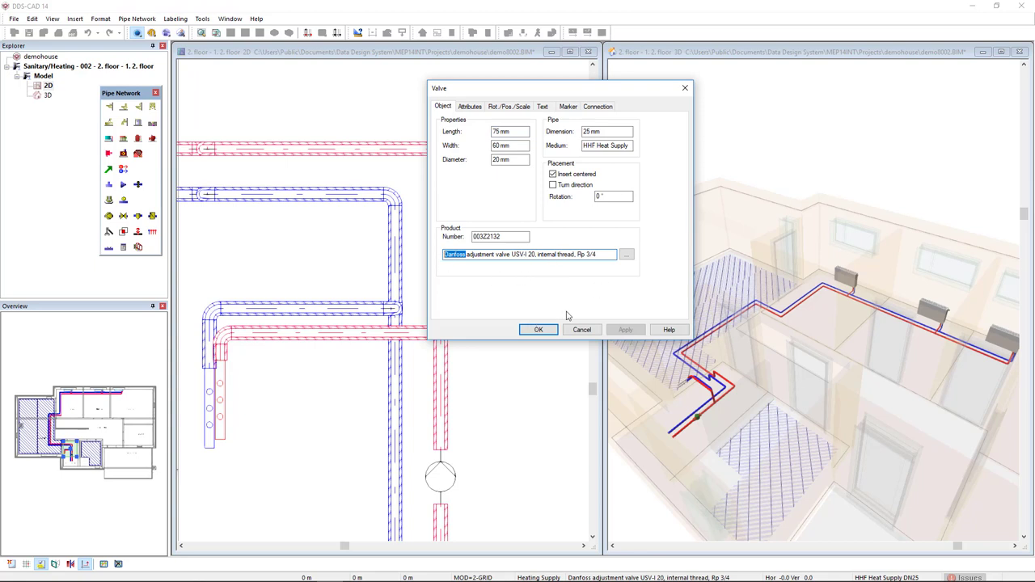
{"action": "left_click", "coordinate": [539, 330]}
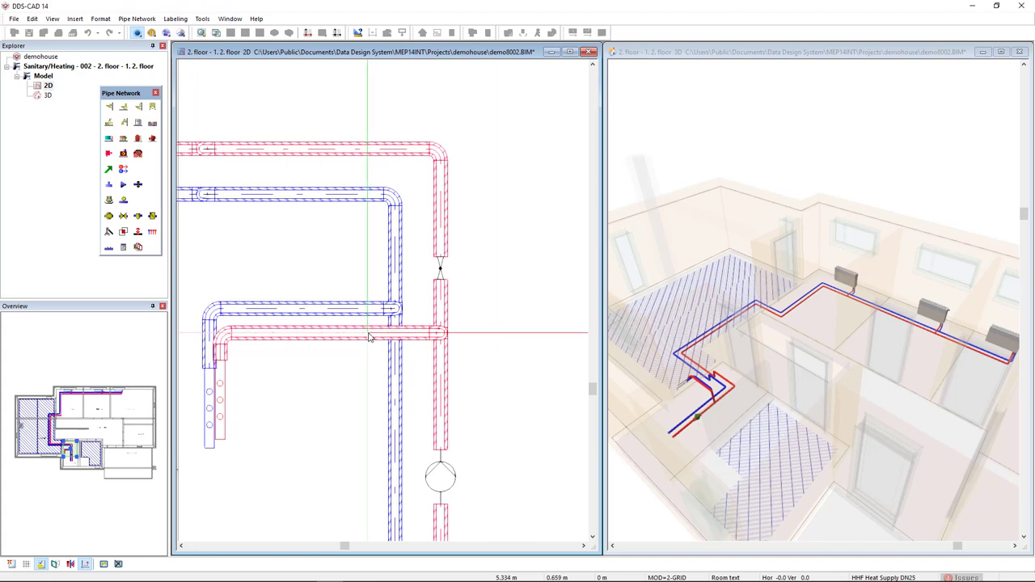
{"action": "scroll", "coordinate": [360, 337], "scroll_direction": "down", "scroll_amount": 1}
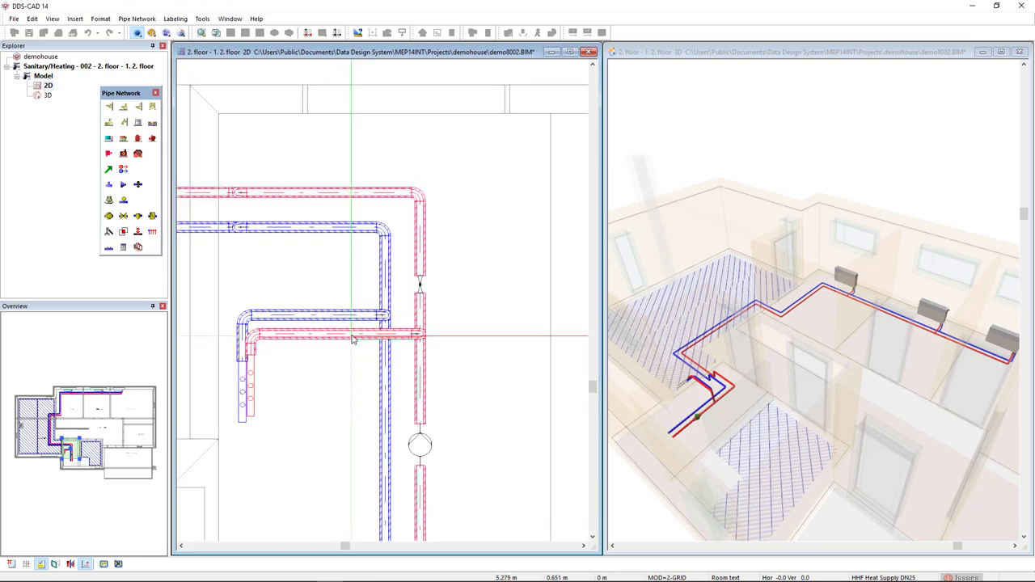
{"action": "left_click", "coordinate": [350, 334]}
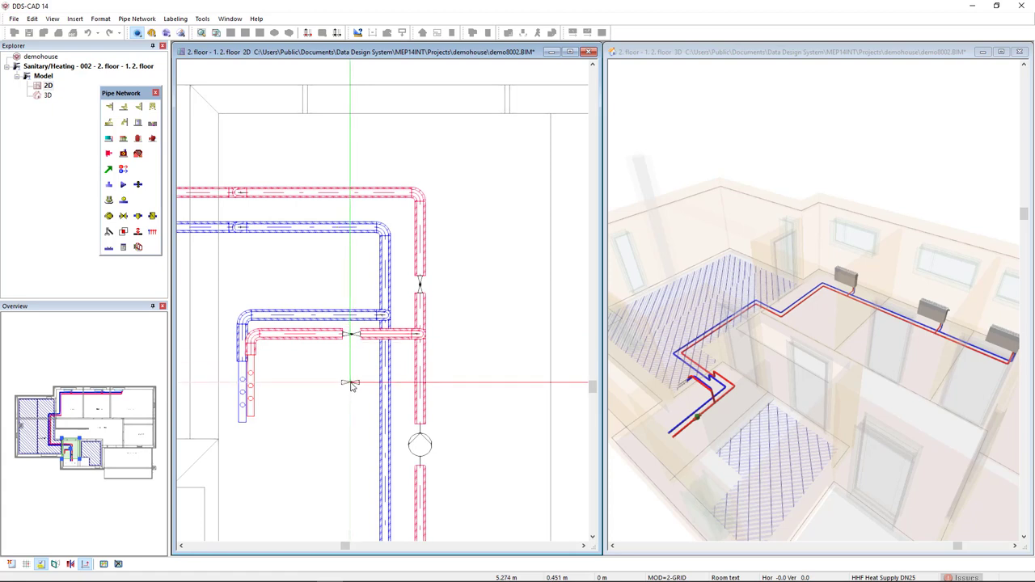
{"action": "key", "text": "Escape"}
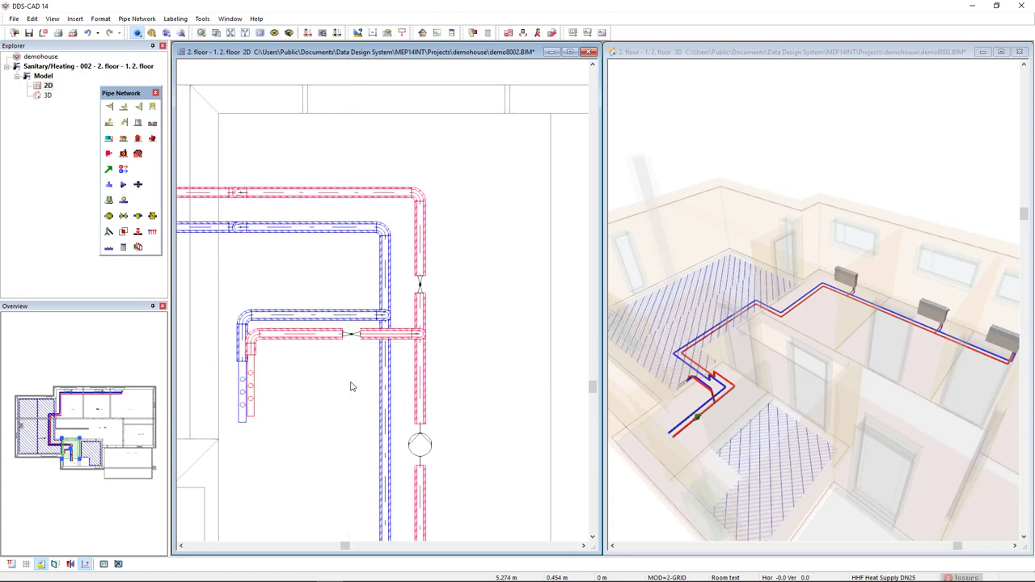
{"action": "scroll", "coordinate": [377, 358], "scroll_direction": "up", "scroll_amount": 2}
{"action": "scroll", "coordinate": [381, 358], "scroll_direction": "down", "scroll_amount": 3}
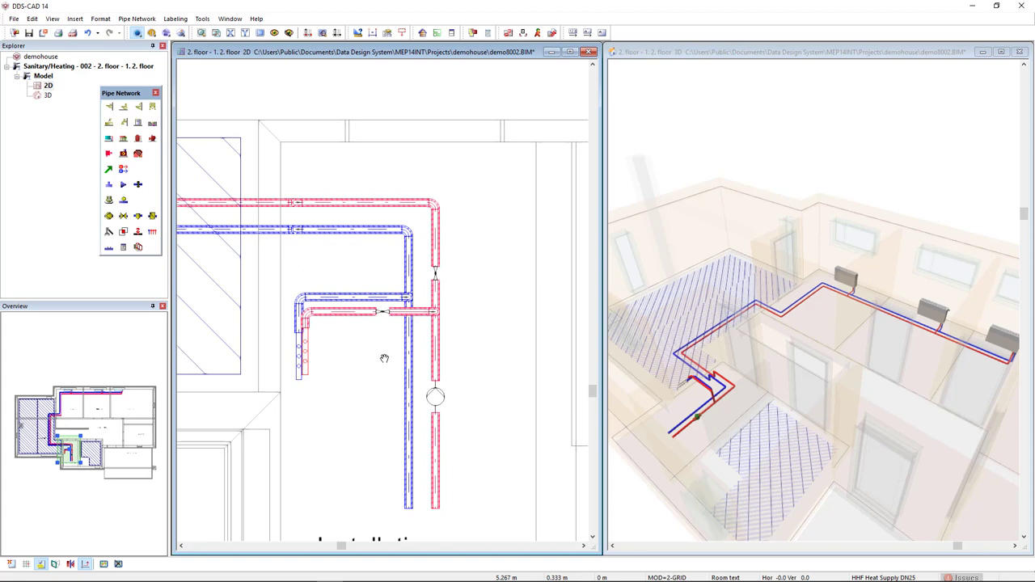
{"action": "scroll", "coordinate": [431, 336], "scroll_direction": "down", "scroll_amount": 1}
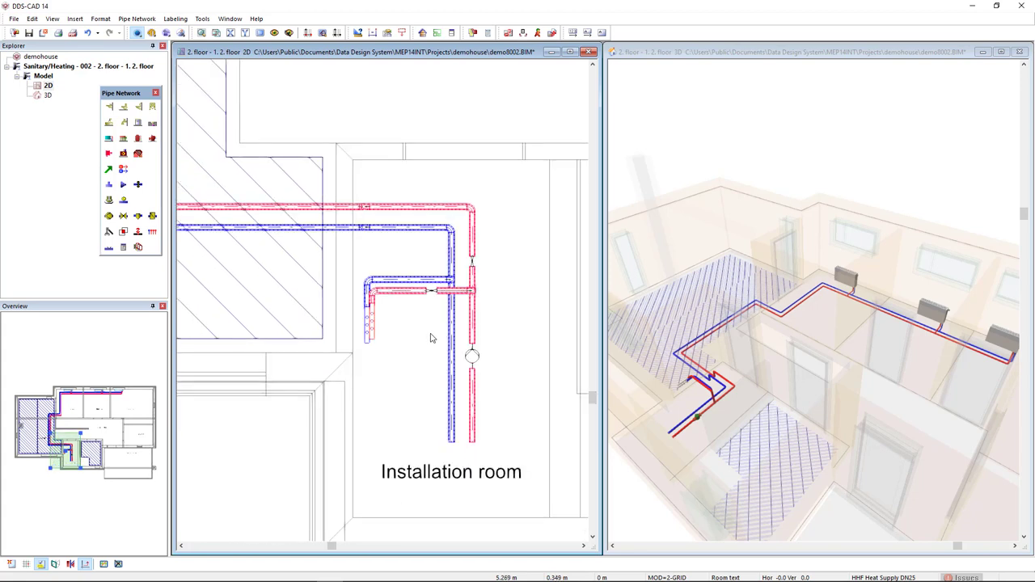
- Set calculation points for system 1 on the supply and return pipe ends
{"action": "left_click", "coordinate": [123, 170]}
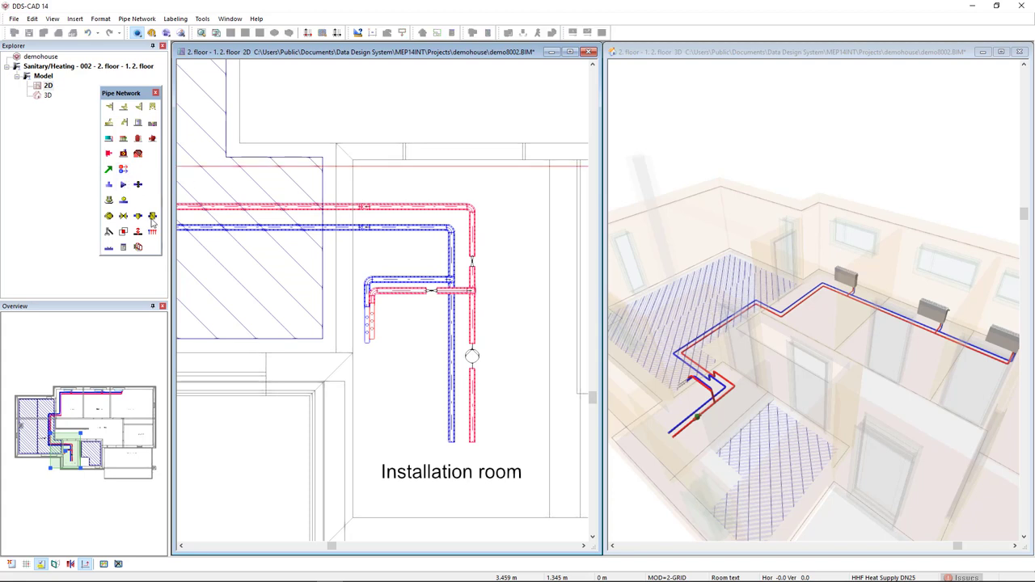
{"action": "left_click", "coordinate": [475, 417]}
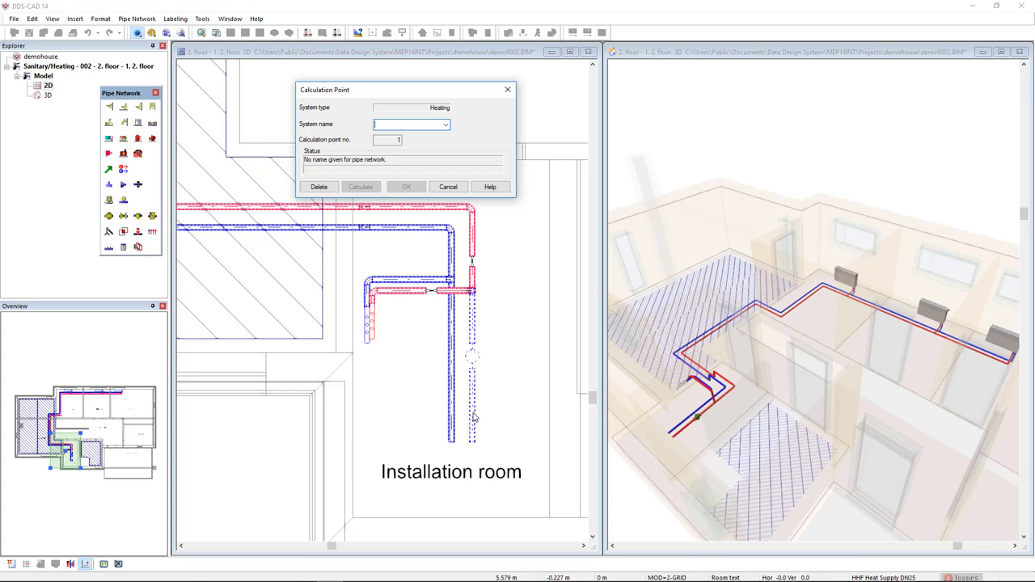
{"action": "type", "text": "1"}
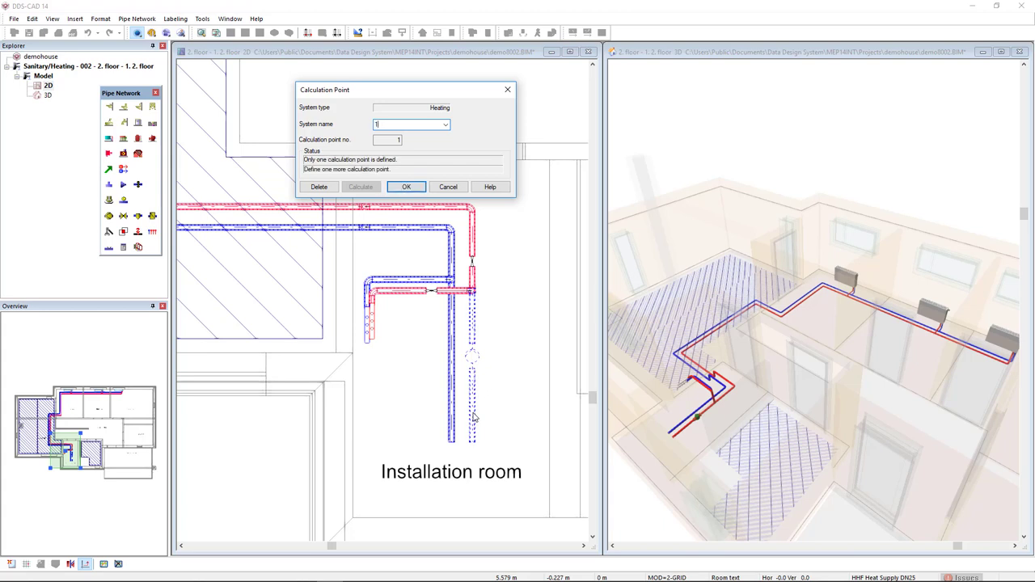
{"action": "left_click", "coordinate": [406, 187]}
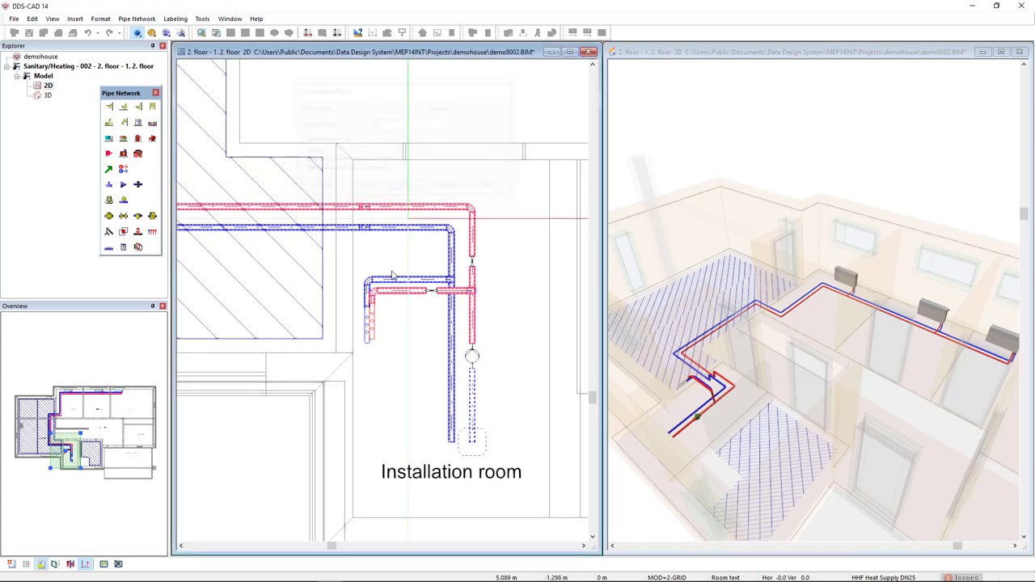
{"action": "left_click", "coordinate": [450, 431]}
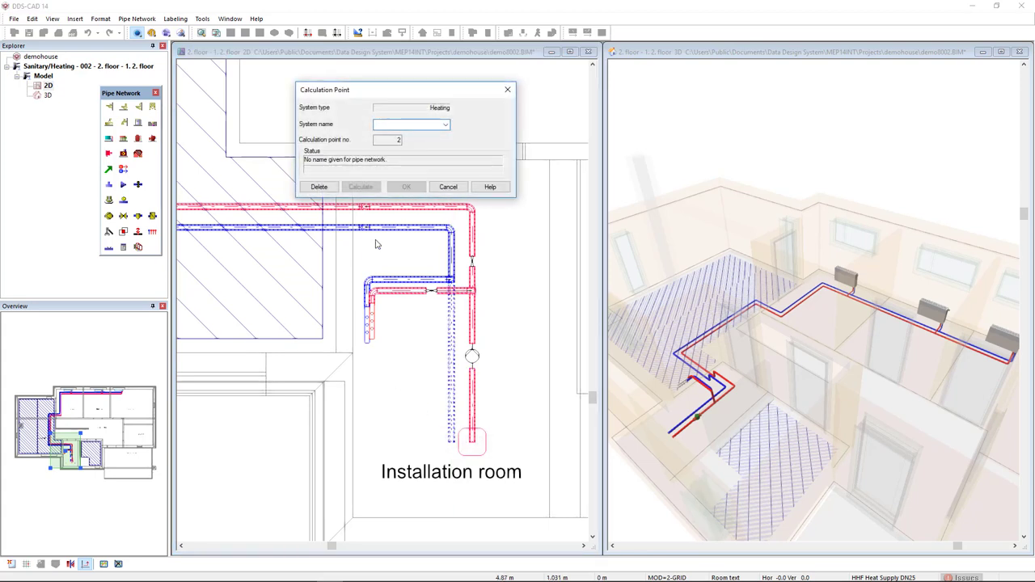
{"action": "left_click", "coordinate": [446, 125]}
{"action": "left_click", "coordinate": [437, 144]}
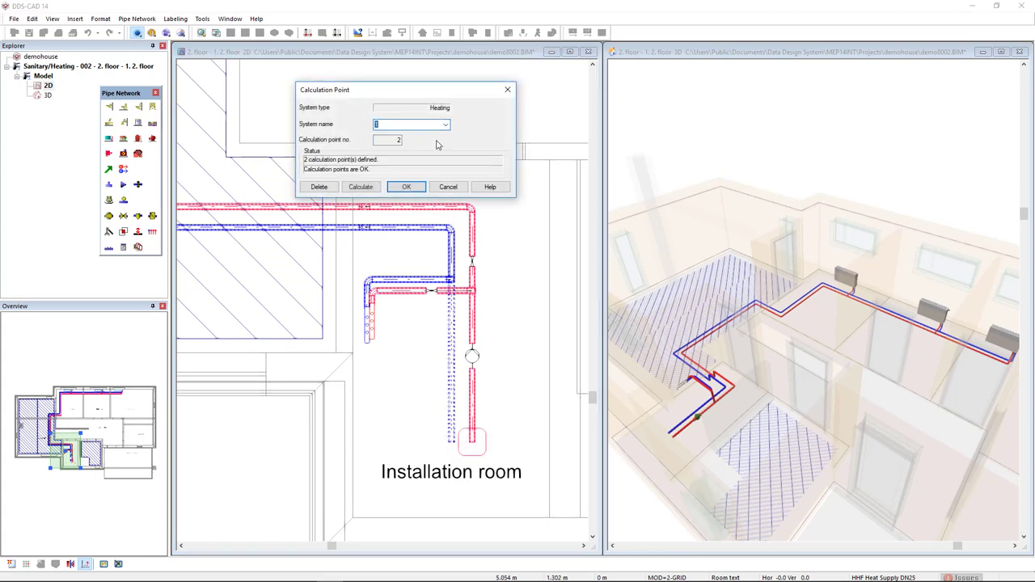
- Open the heating system calculation and keep Water as the fluid in Options
{"action": "left_click", "coordinate": [361, 187]}
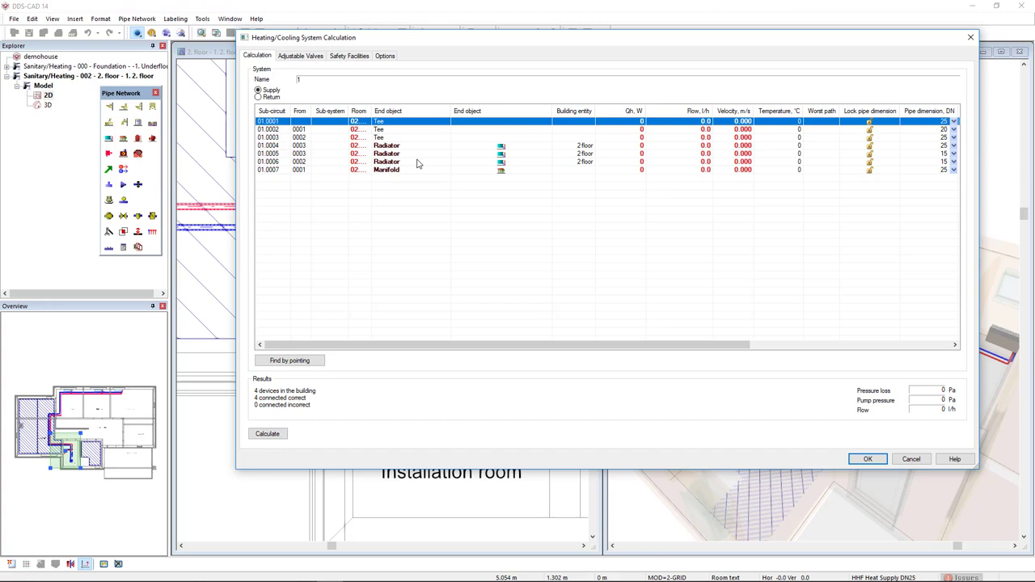
{"action": "left_click", "coordinate": [385, 57]}
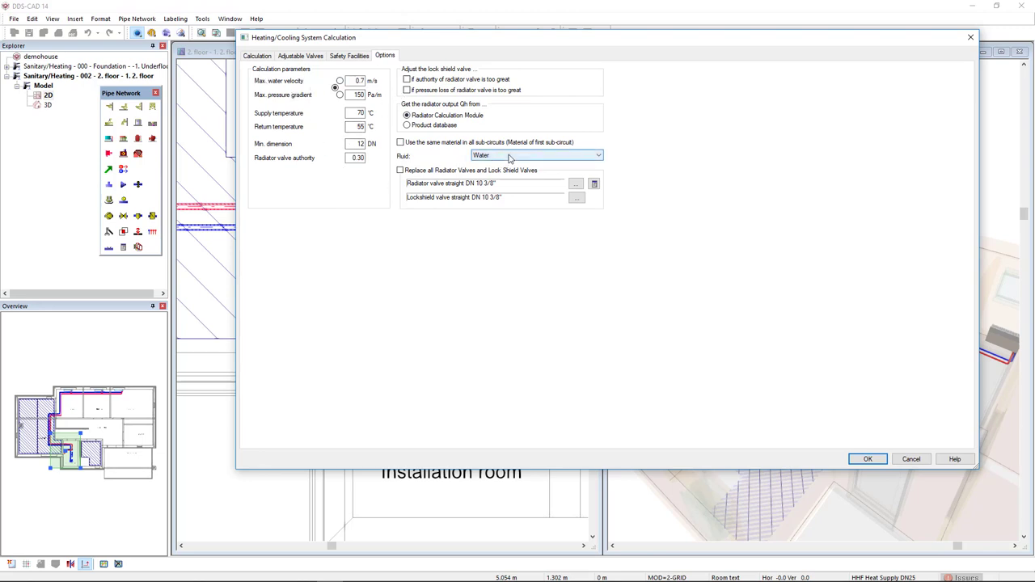
{"action": "left_click", "coordinate": [508, 158]}
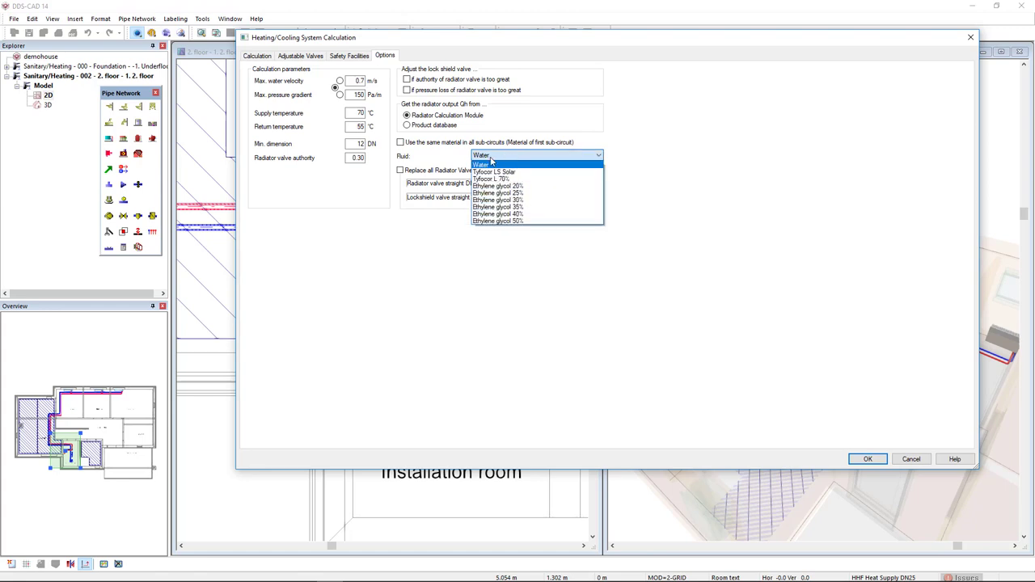
{"action": "left_click", "coordinate": [429, 162]}
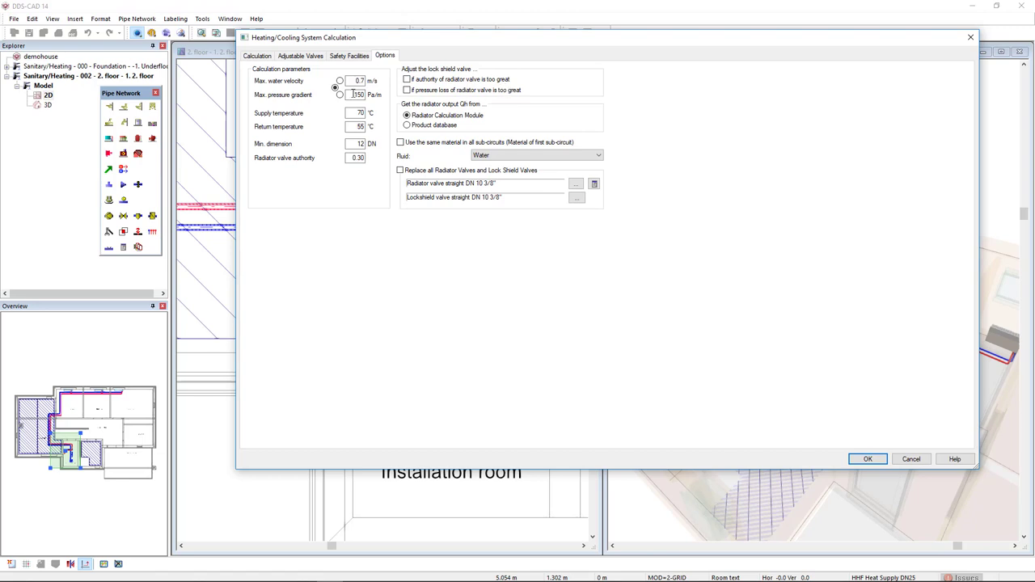
{"action": "left_click", "coordinate": [264, 57]}
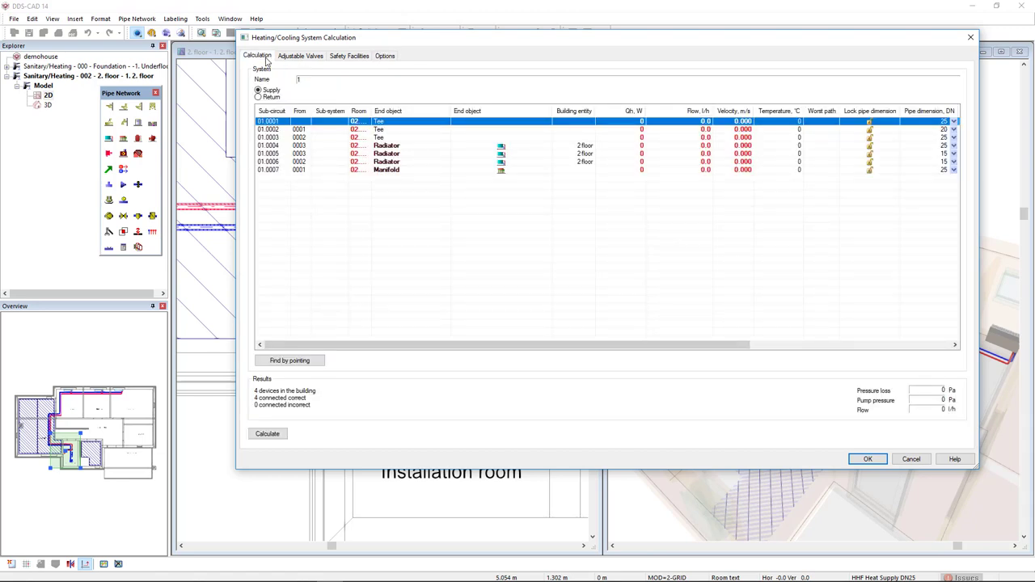
- Run the calculation and accept the 8918 Pa pump pressure in Pump Selection
{"action": "left_click", "coordinate": [275, 435]}
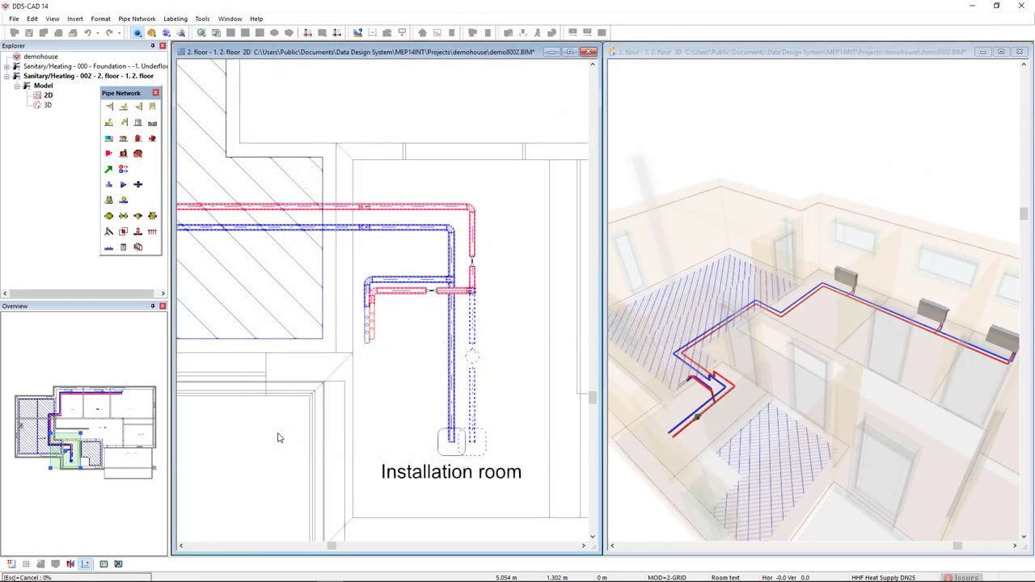
{"action": "left_click_drag", "start_coordinate": [109, 24], "coordinate": [378, 148]}
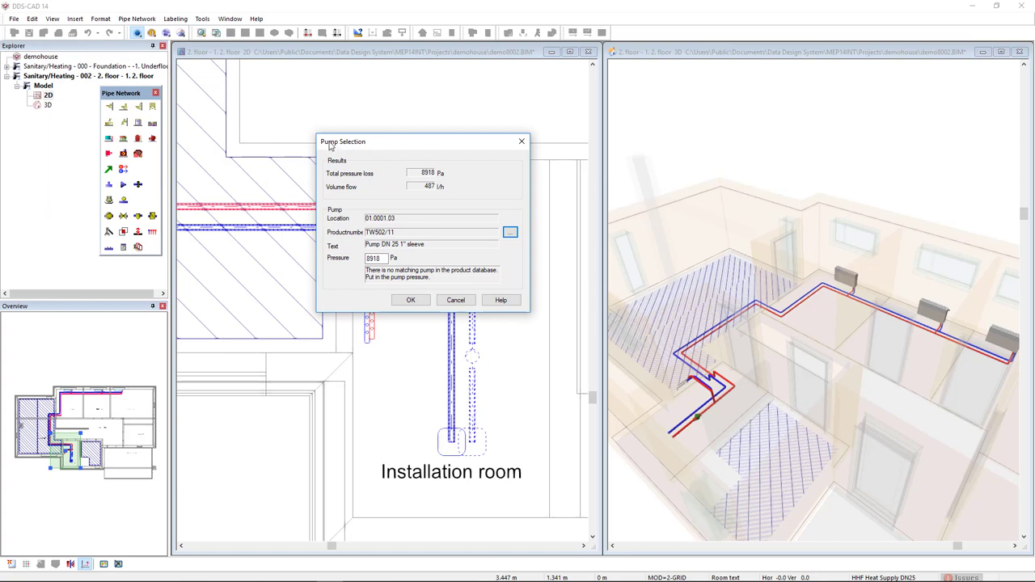
{"action": "left_click", "coordinate": [385, 259]}
{"action": "left_click", "coordinate": [411, 301]}
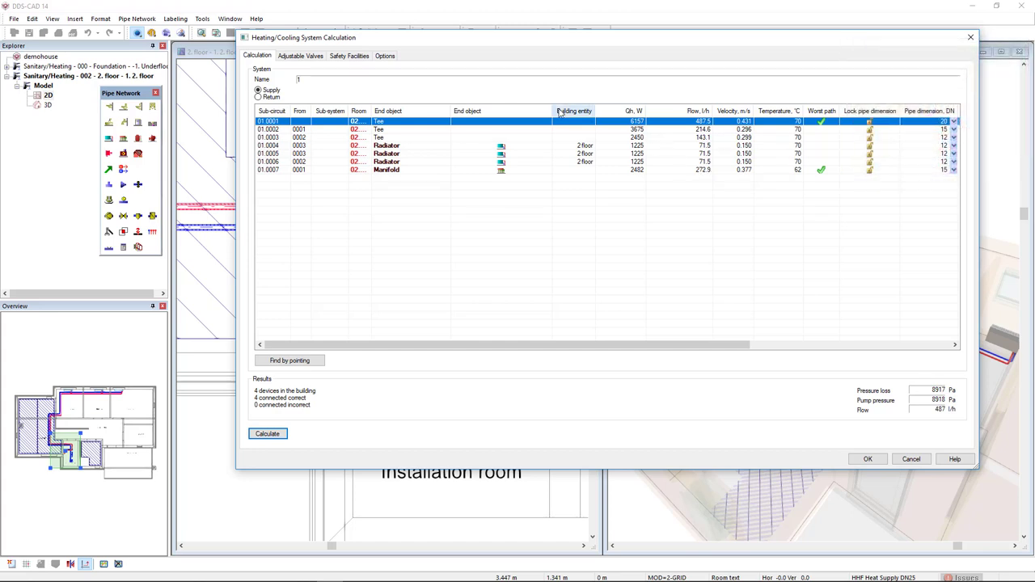
- Check the valve settings 2.10 and 2.50 in the balancing valve table and accept the calculation
{"action": "left_click", "coordinate": [313, 57]}
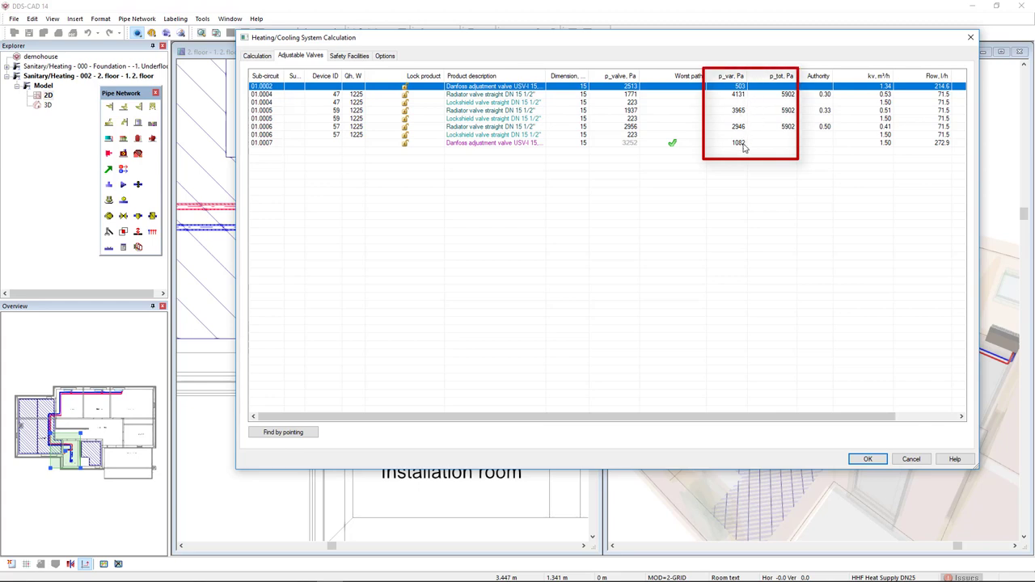
{"action": "left_click_drag", "start_coordinate": [747, 418], "coordinate": [819, 414]}
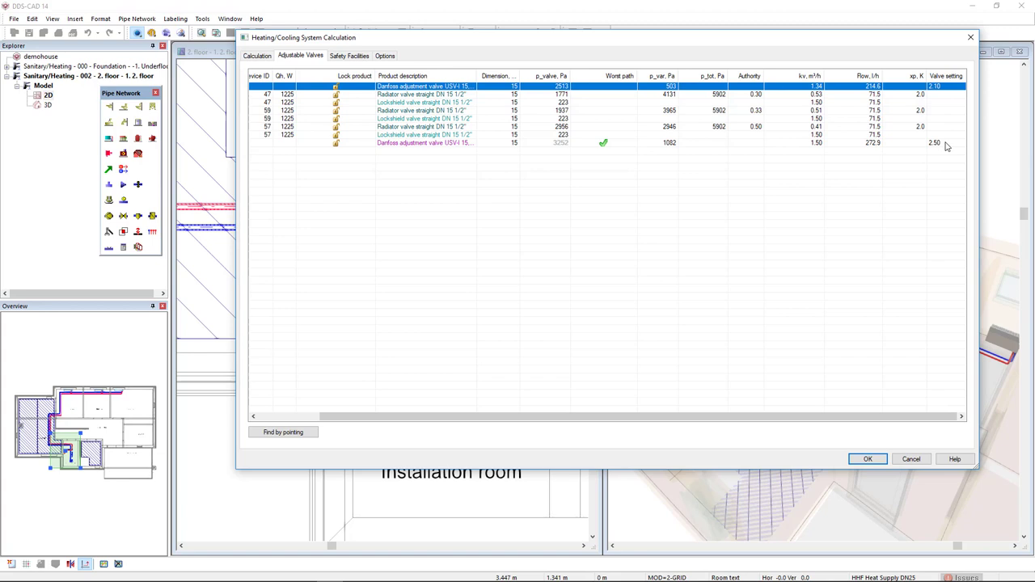
{"action": "left_click", "coordinate": [867, 459]}
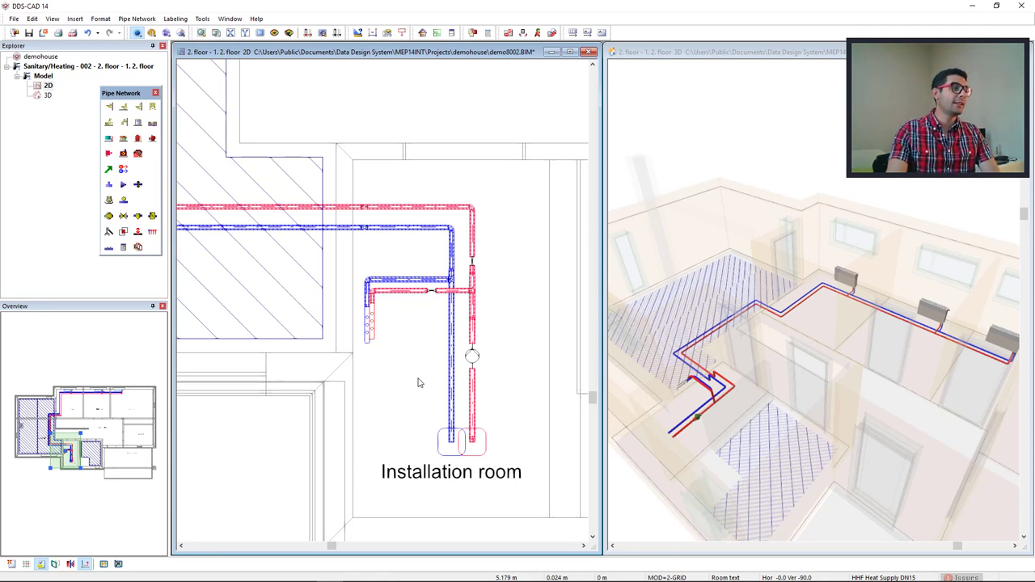
- Start Part Text labelling by valve and place the V. Set 2.10 label beside its valve
{"action": "scroll", "coordinate": [489, 275], "scroll_direction": "up", "scroll_amount": 3}
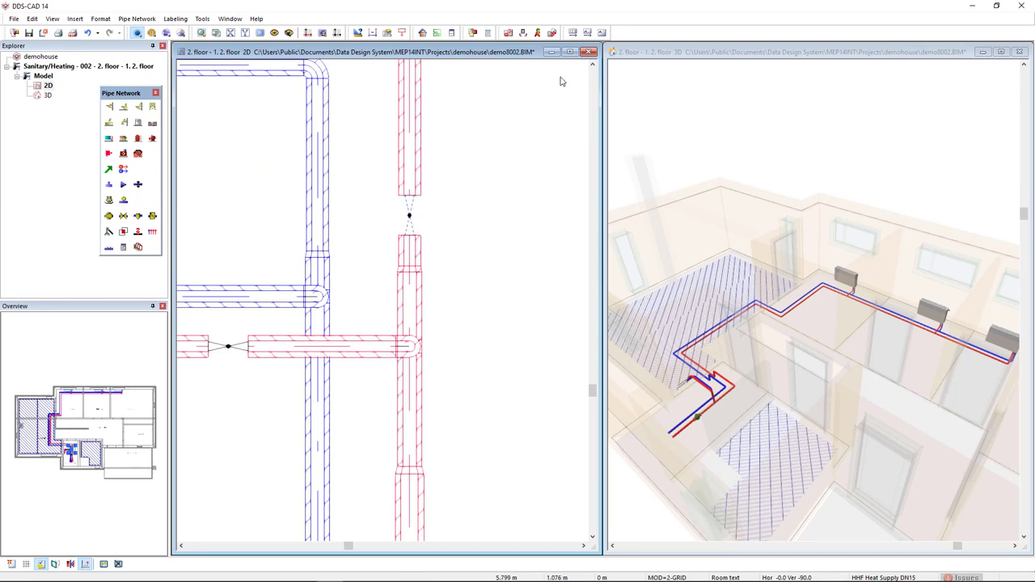
{"action": "left_click", "coordinate": [589, 33]}
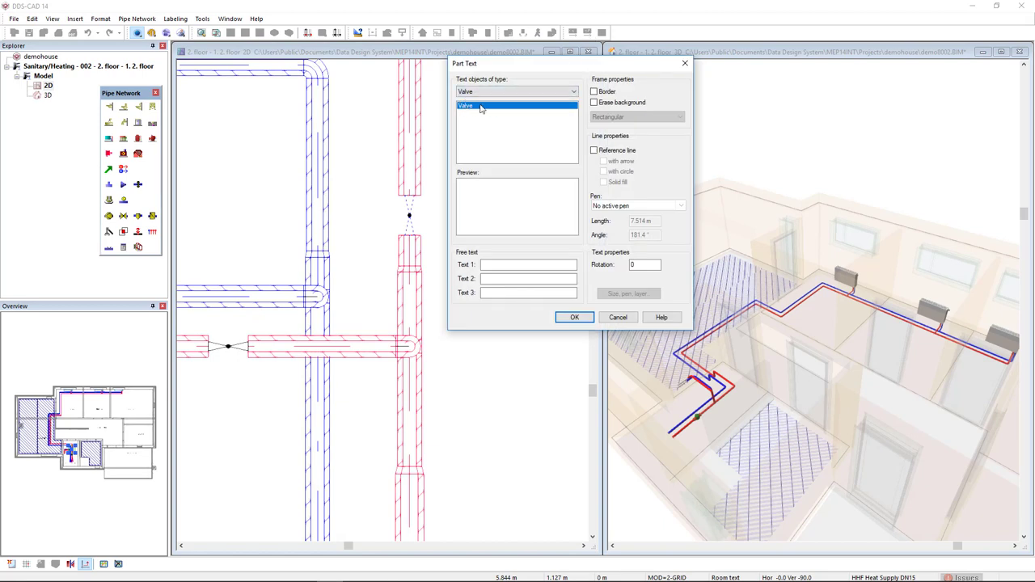
{"action": "left_click", "coordinate": [574, 317]}
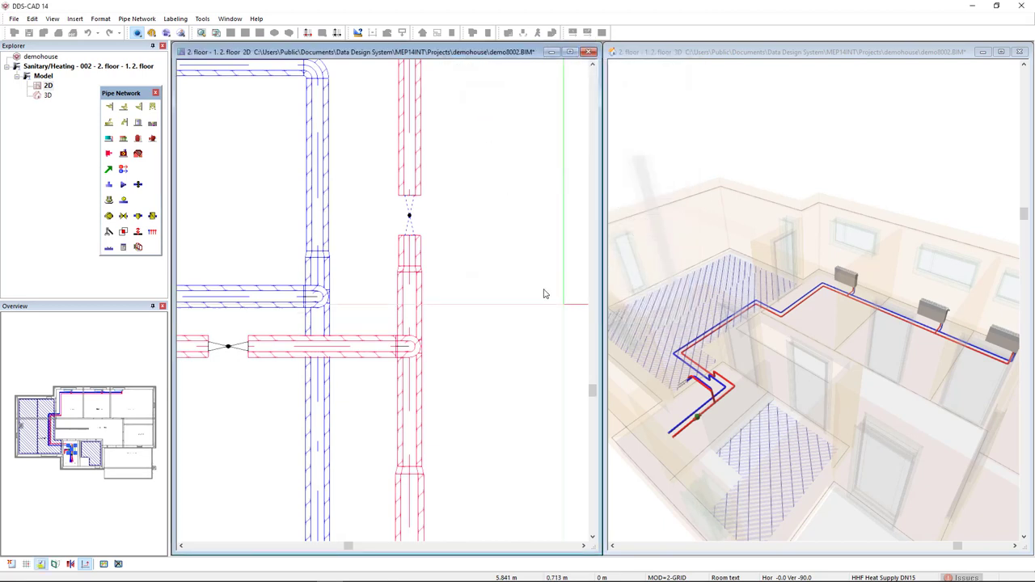
{"action": "scroll", "coordinate": [442, 242], "scroll_direction": "down", "scroll_amount": 2}
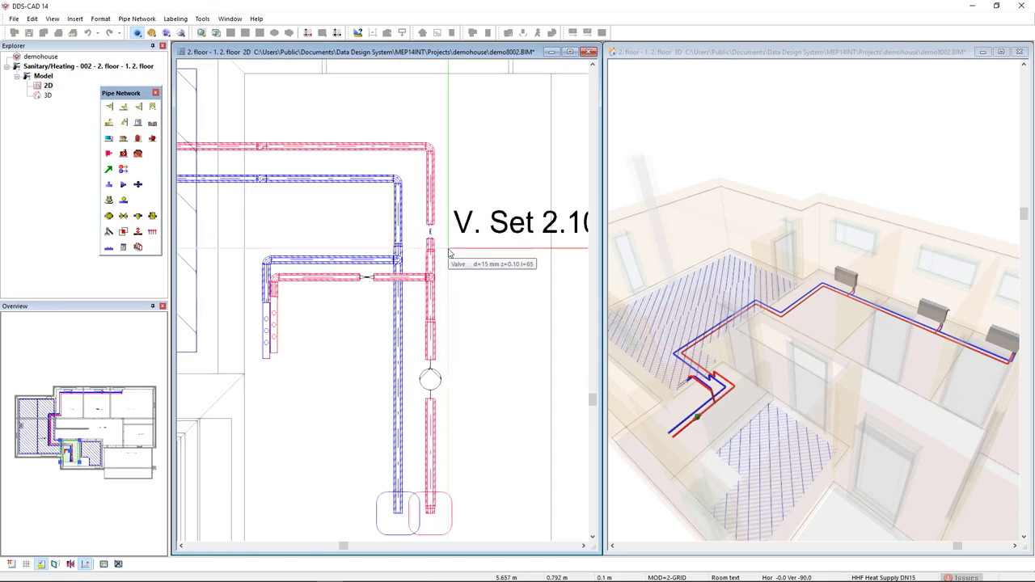
{"action": "left_click", "coordinate": [453, 243]}
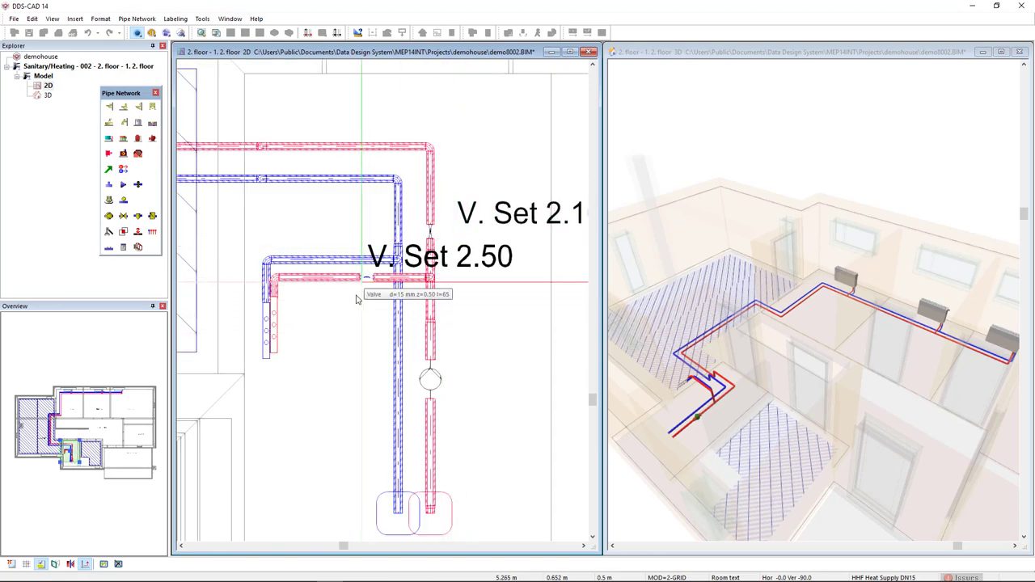
- Place the V. Set 2.50 label lower left with a reference line and erased background
{"action": "middle_click_drag", "start_coordinate": [291, 387], "coordinate": [374, 353]}
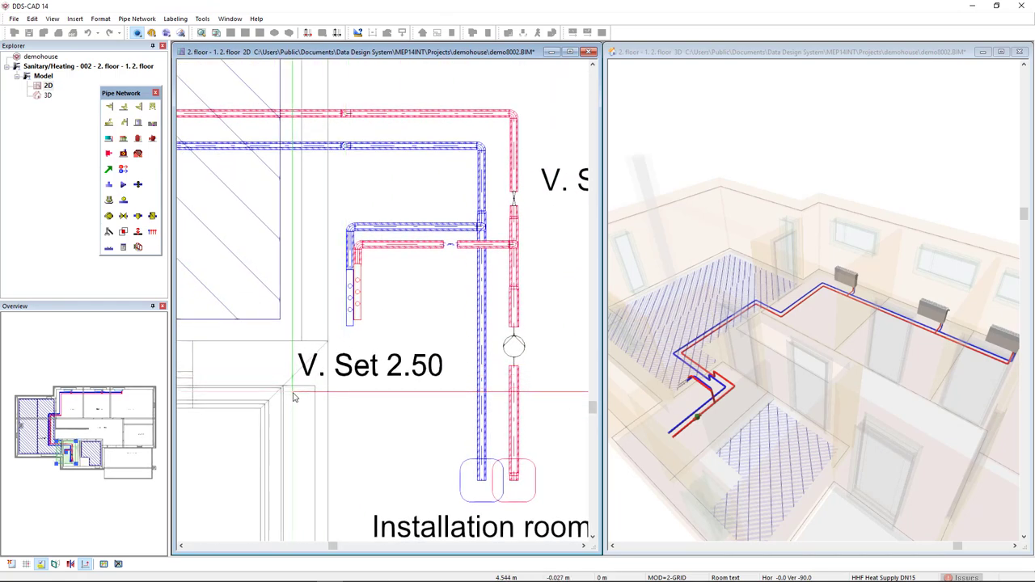
{"action": "left_click", "coordinate": [385, 423]}
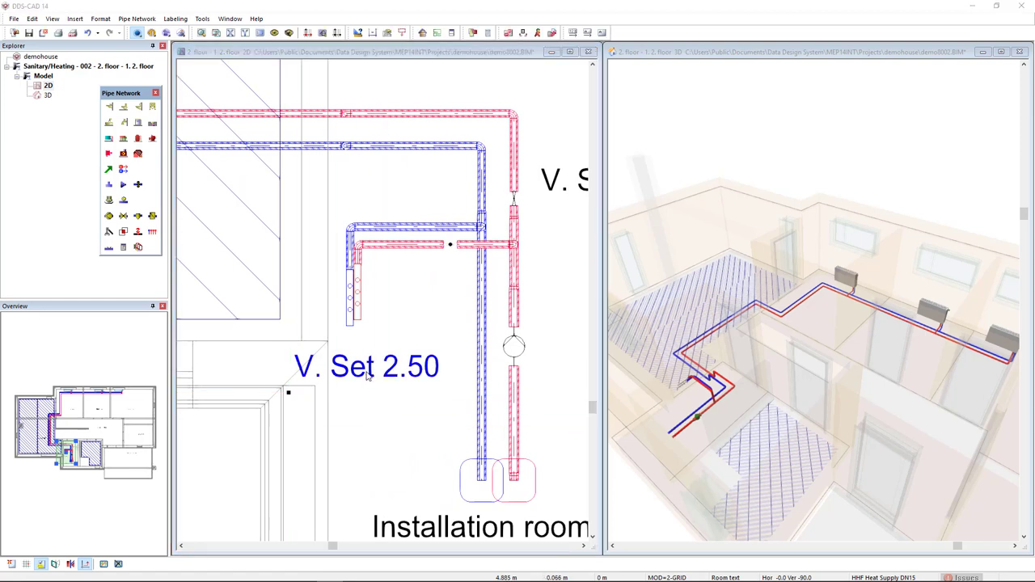
{"action": "left_click", "coordinate": [595, 151]}
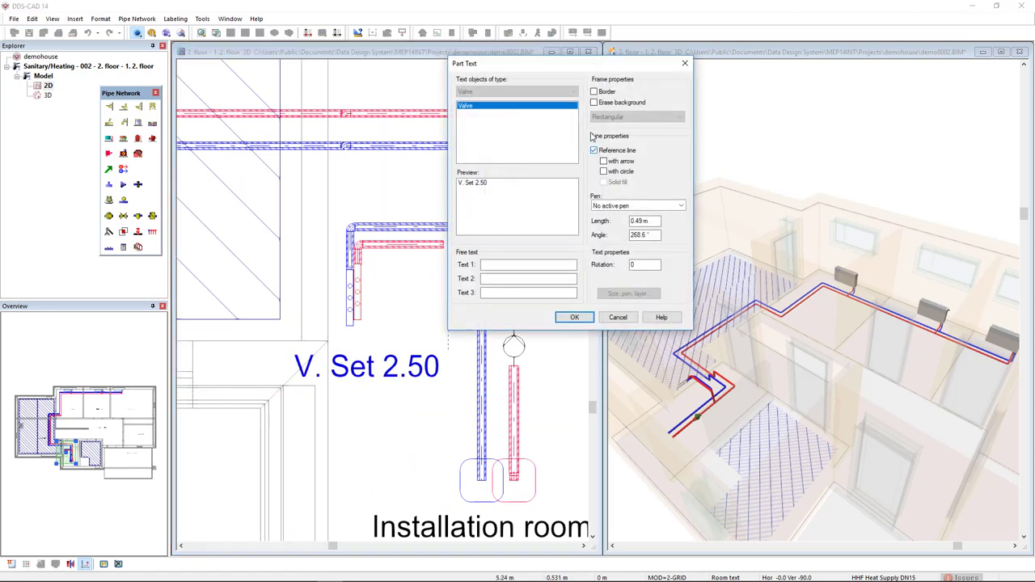
{"action": "left_click", "coordinate": [595, 102]}
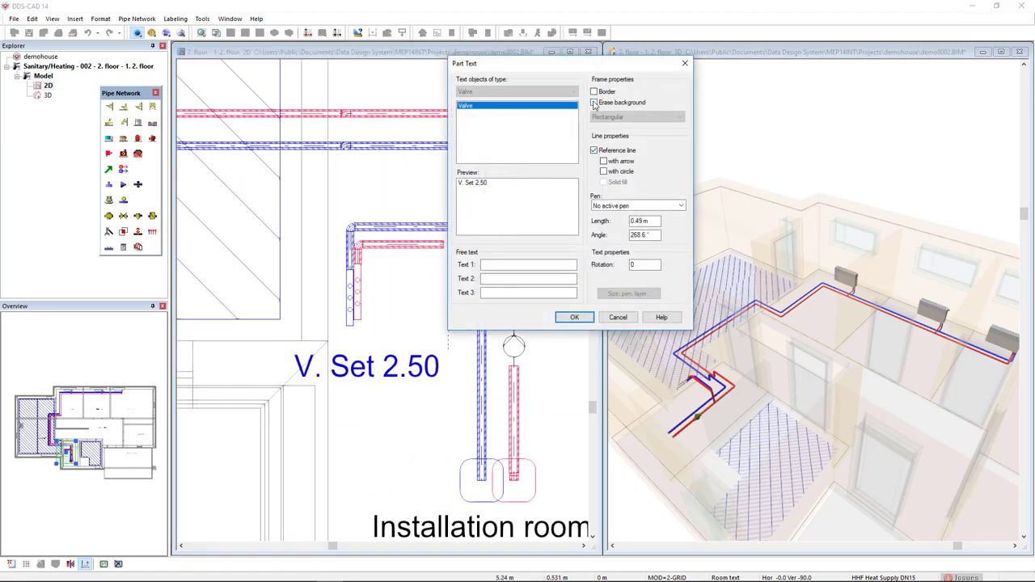
{"action": "left_click", "coordinate": [575, 317]}
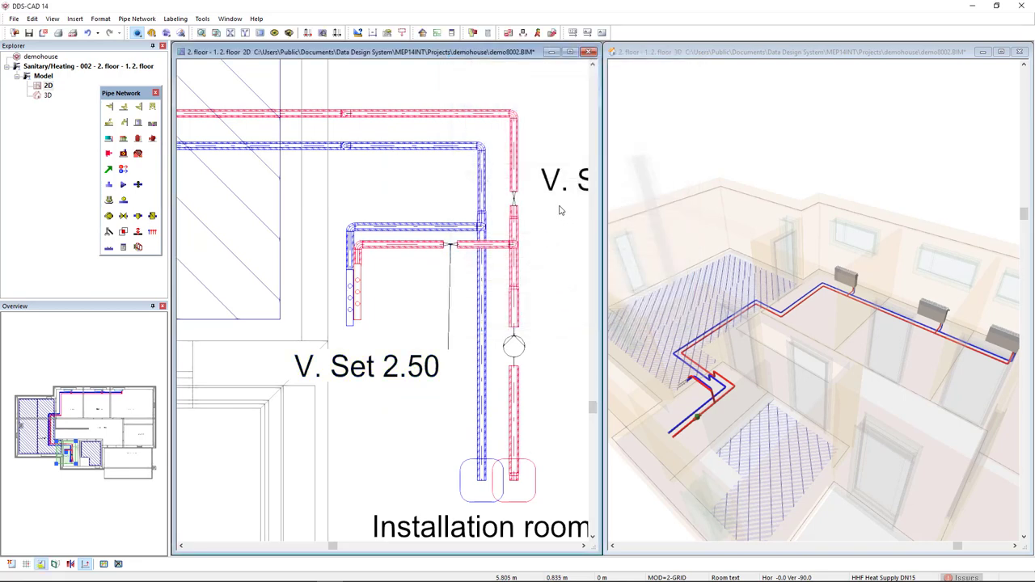
{"action": "scroll", "coordinate": [557, 207], "scroll_direction": "down", "scroll_amount": 2}
- From the 3D view, open Reports via Building's Heating/Cooling System tab and maximize the window
{"action": "left_click", "coordinate": [815, 431]}
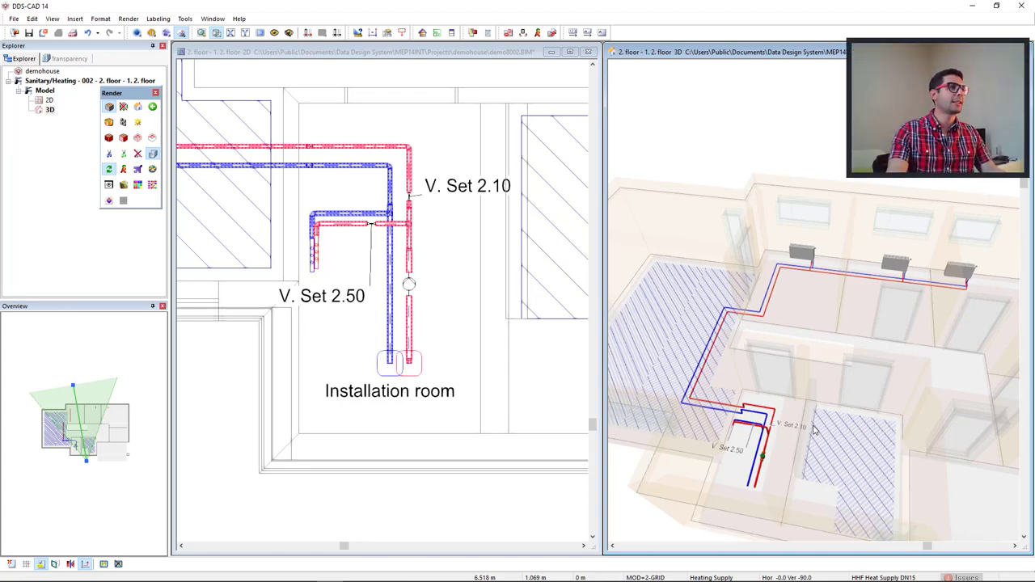
{"action": "left_click", "coordinate": [422, 34]}
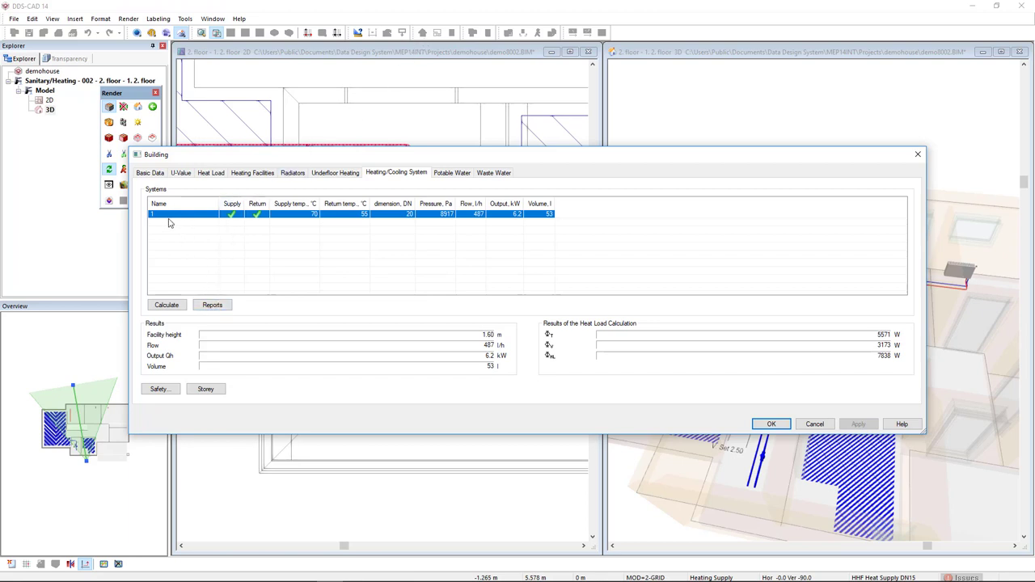
{"action": "left_click", "coordinate": [227, 308]}
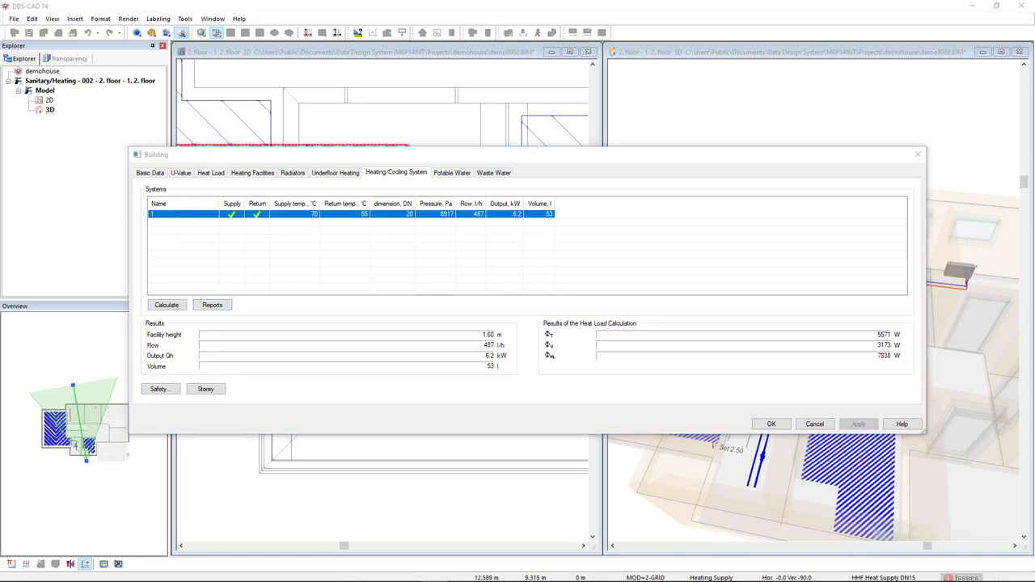
{"action": "left_click_drag", "start_coordinate": [649, 144], "coordinate": [437, 151]}
{"action": "left_click", "coordinate": [805, 142]}
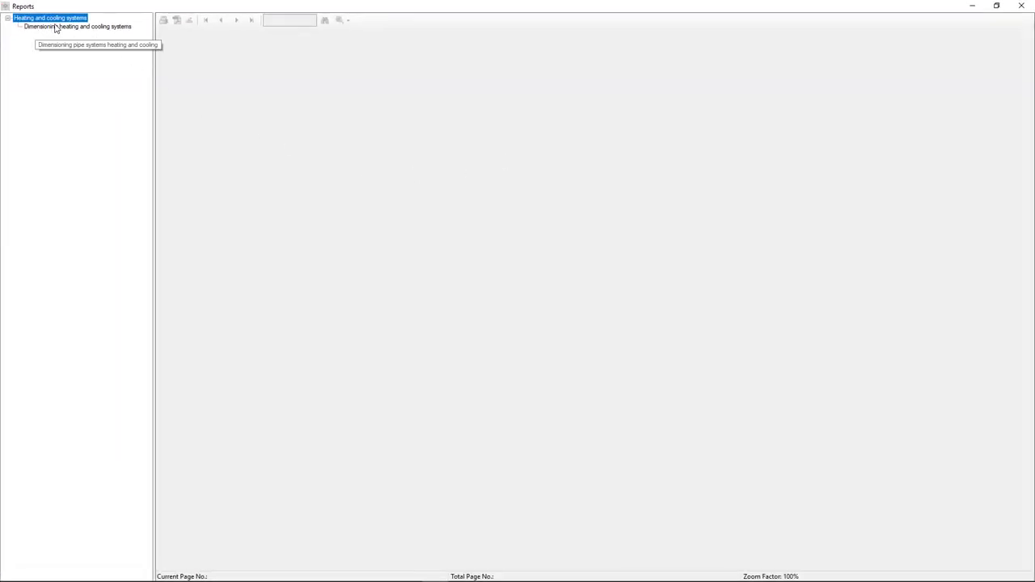
- Select Dimensioning heating and cooling systems with Pipe network calculation, System adjustment and Valve settings
{"action": "left_click", "coordinate": [54, 28]}
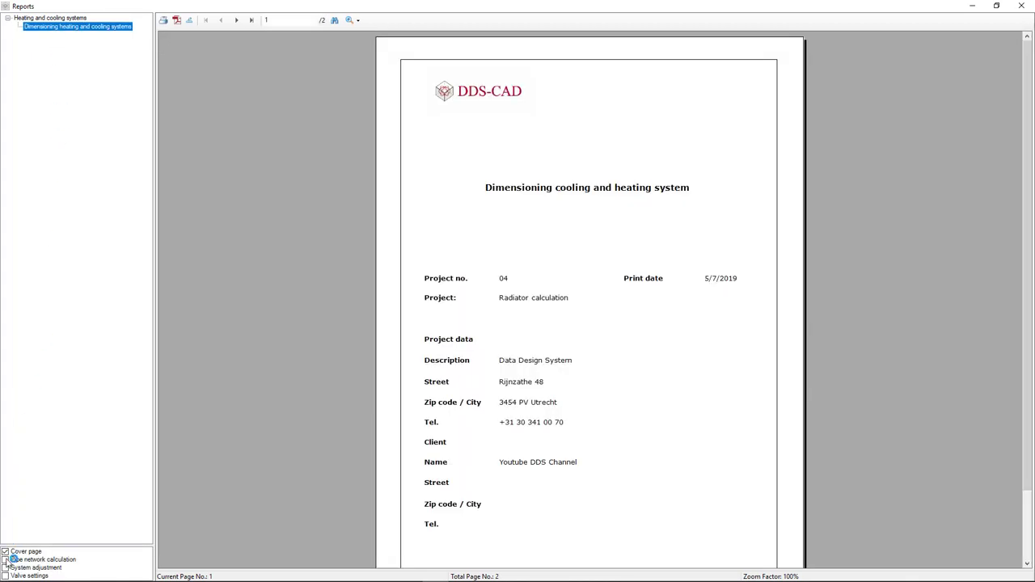
{"action": "left_click", "coordinate": [6, 560]}
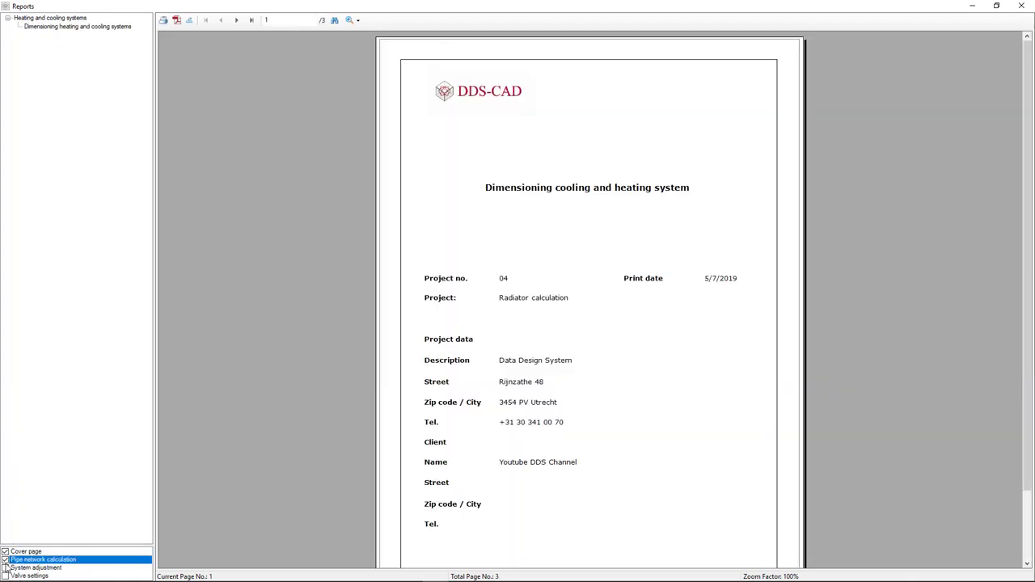
{"action": "left_click", "coordinate": [5, 568]}
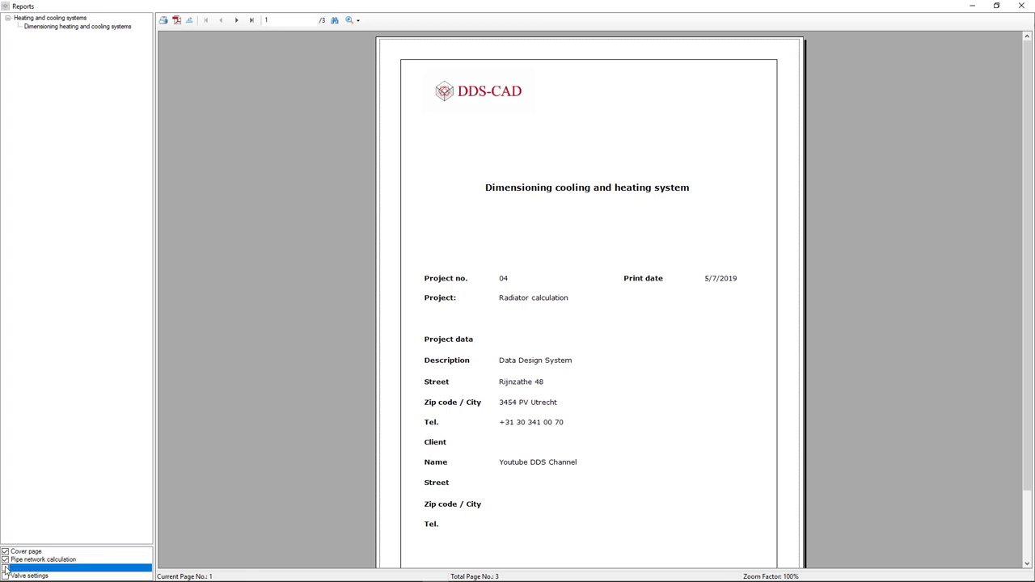
{"action": "left_click", "coordinate": [5, 576]}
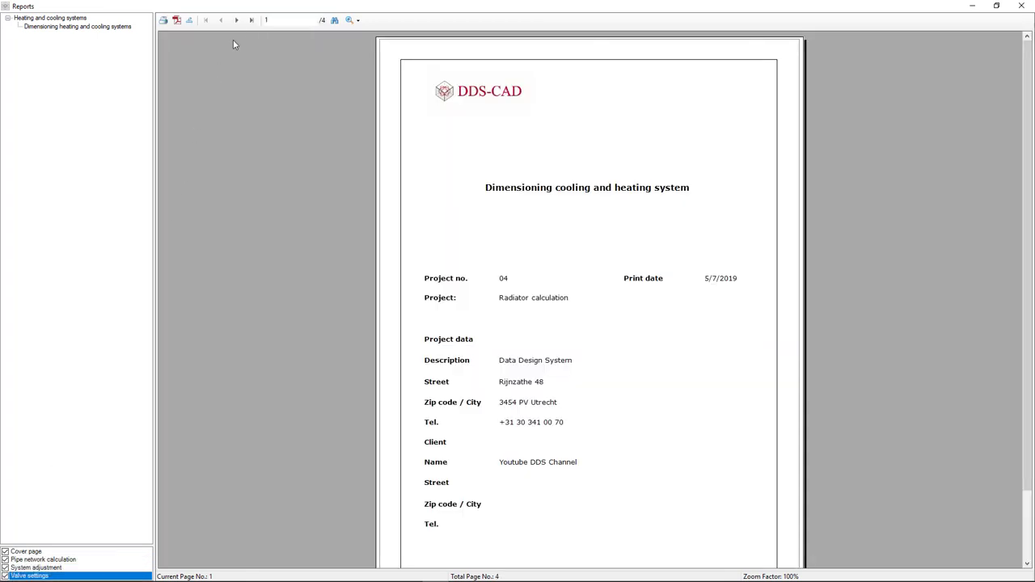
- Page through the four-page report to the final valve characteristics and setpoints page
{"action": "left_click", "coordinate": [236, 20]}
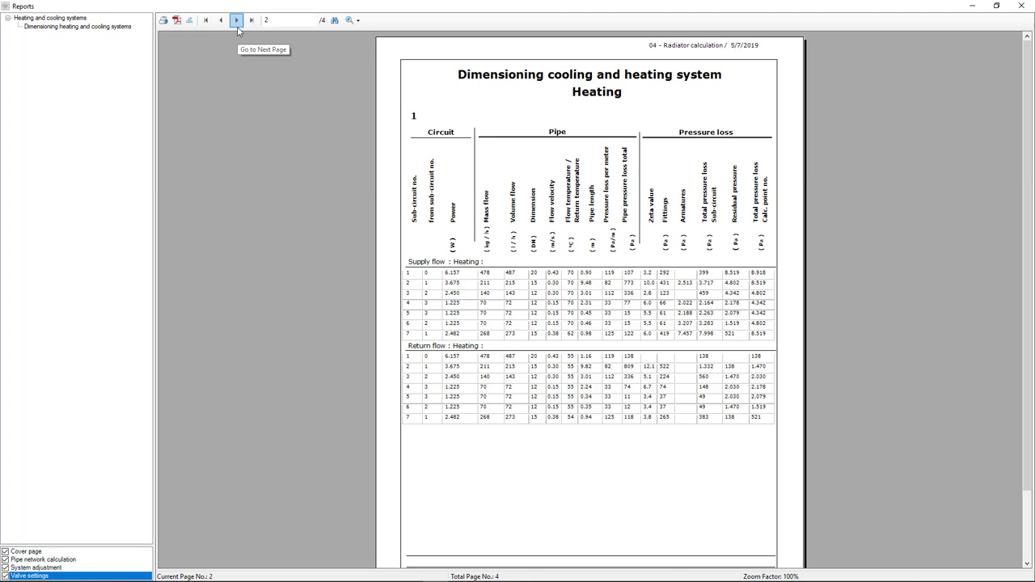
{"action": "left_click", "coordinate": [236, 20]}
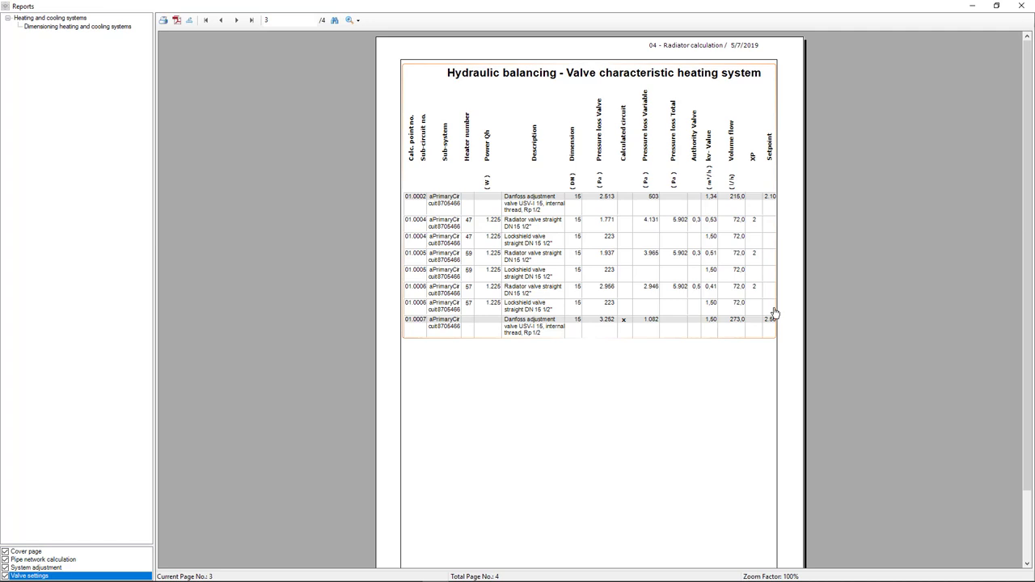
{"action": "left_click", "coordinate": [237, 22]}
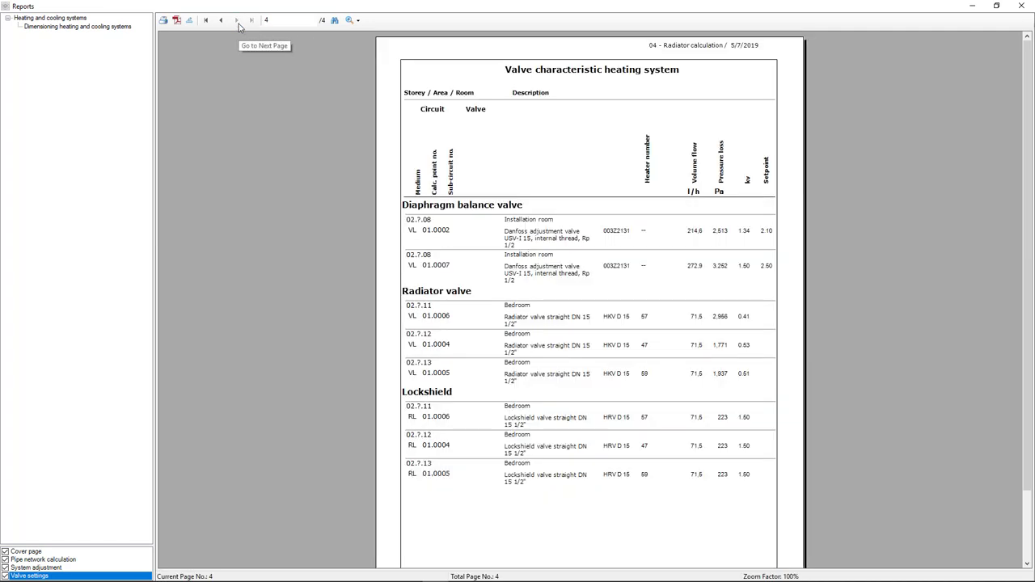